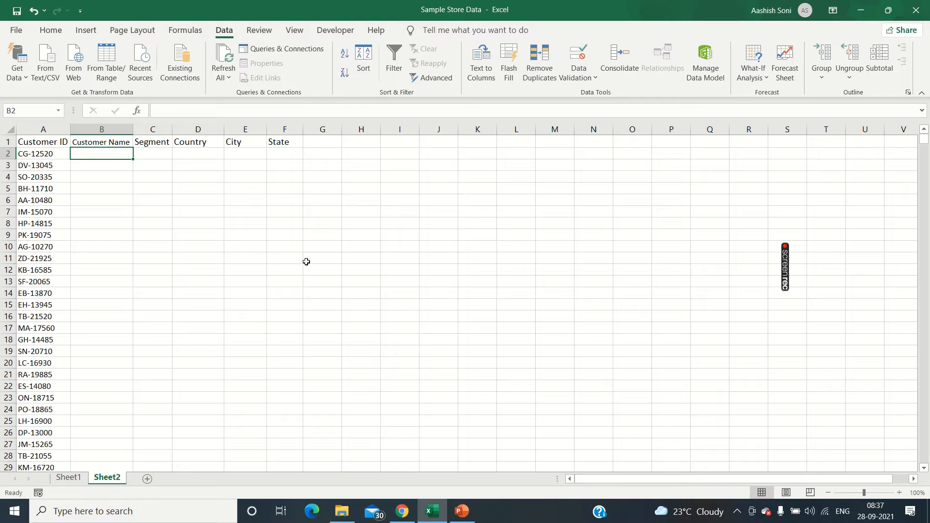
Examine the Customer ID column and the empty Customer Name, Segment, Country, City and State columns on Sheet2.
left_click(50, 155)
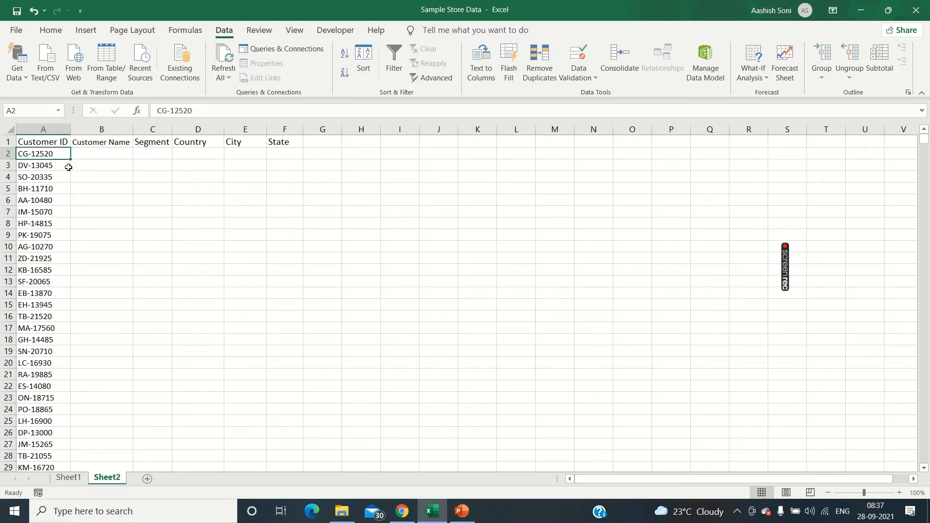
left_click(112, 124)
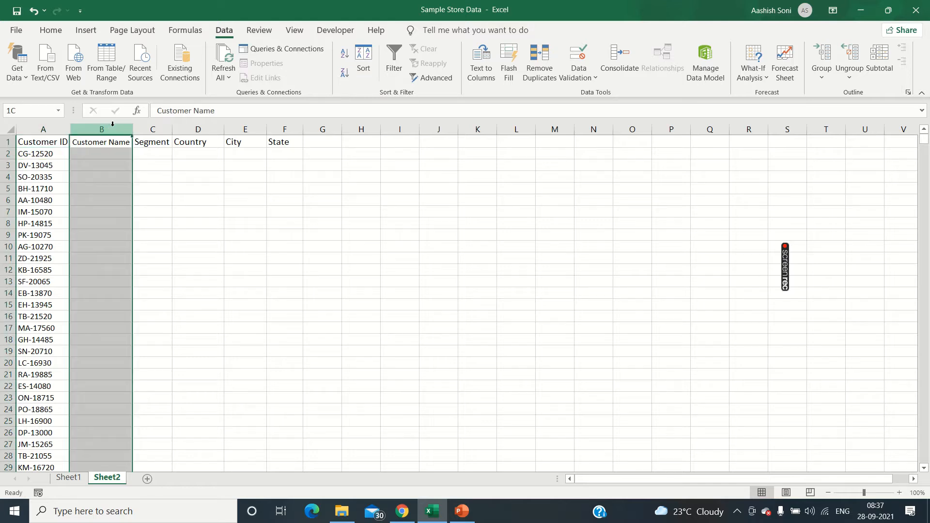
left_click(152, 125)
left_click(204, 127)
left_click(244, 127)
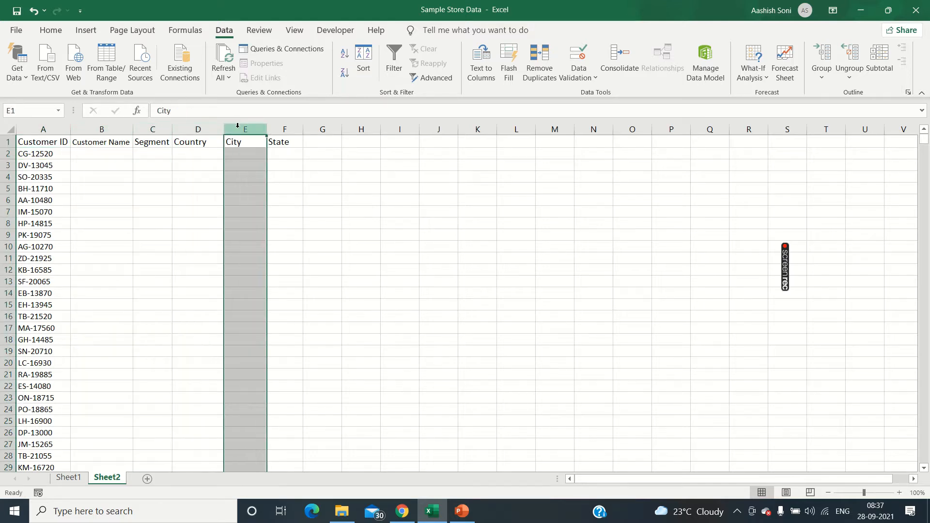
left_click(278, 127)
left_click(206, 160)
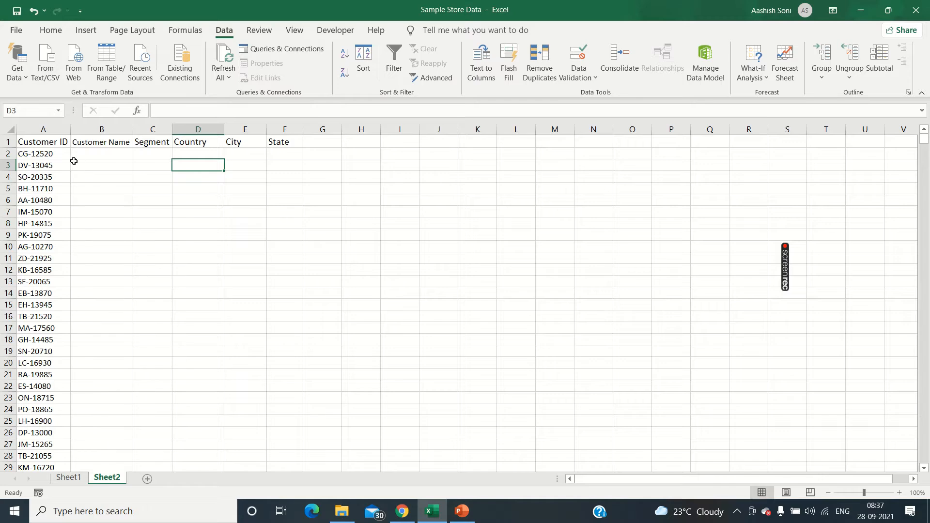
left_click(58, 152)
key("Up")
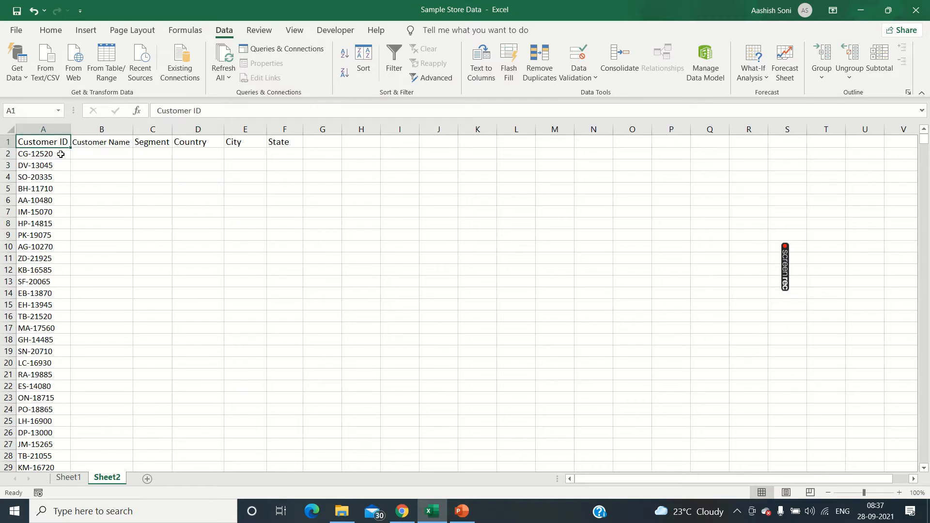
Compare the Customer ID column in Sheet1's order data with the Customer ID list on Sheet2.
left_click(67, 478)
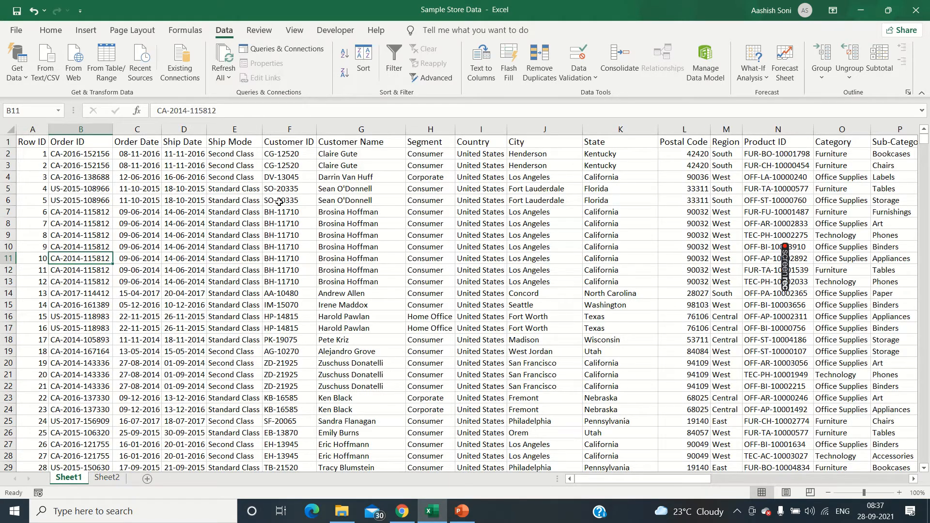
left_click(295, 128)
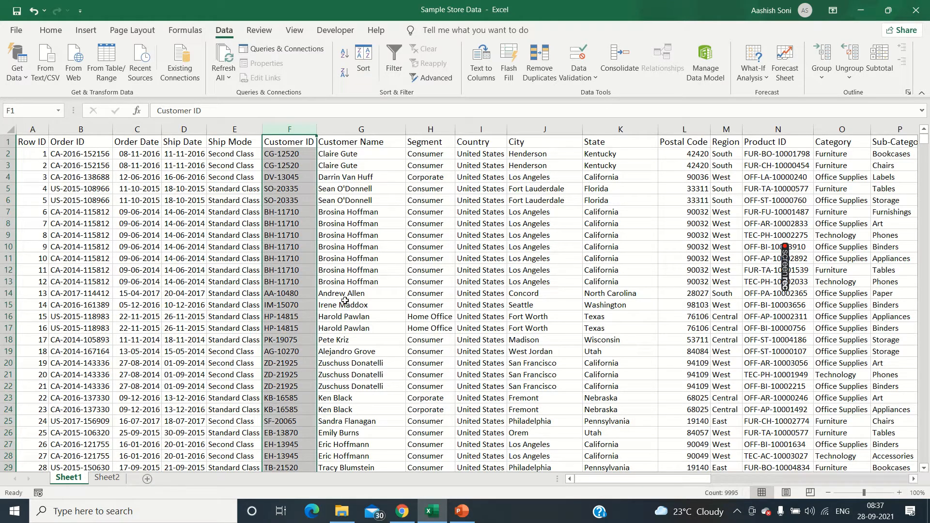
left_click(303, 268)
left_click(107, 477)
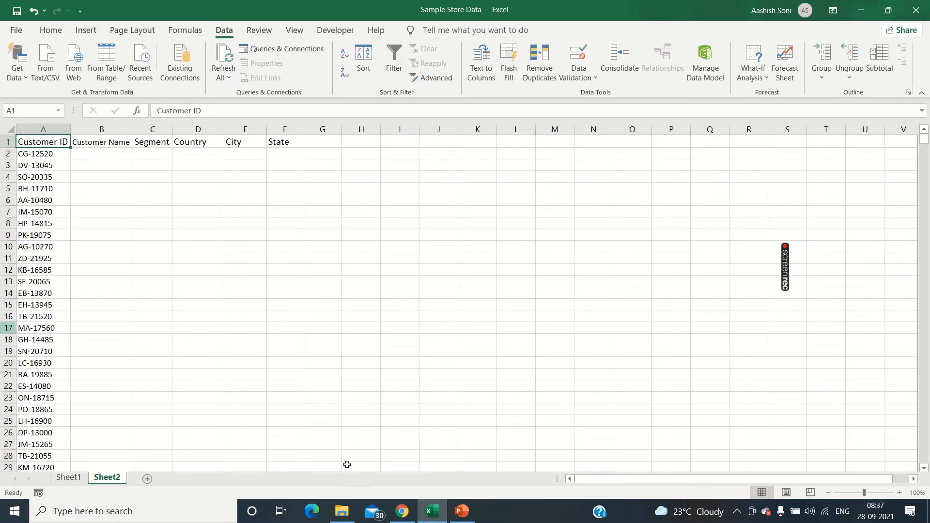
left_click(64, 130)
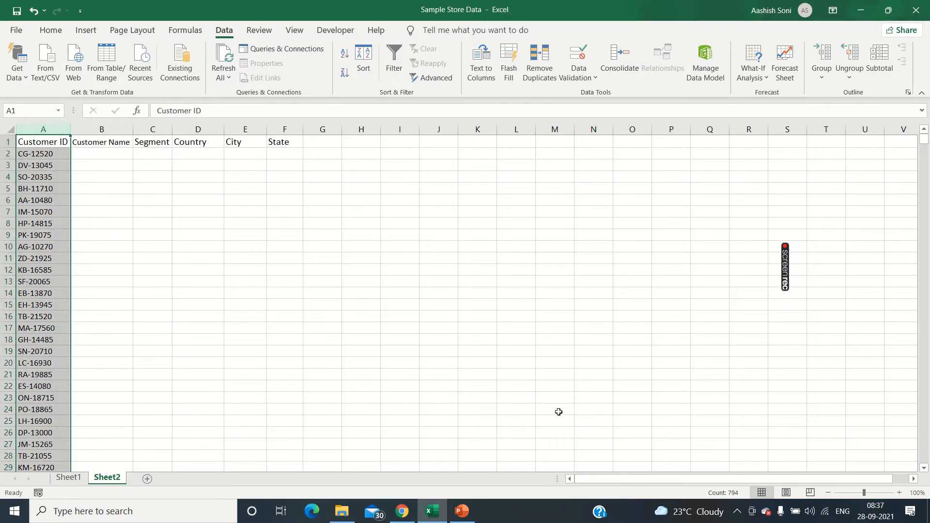
left_click(51, 167)
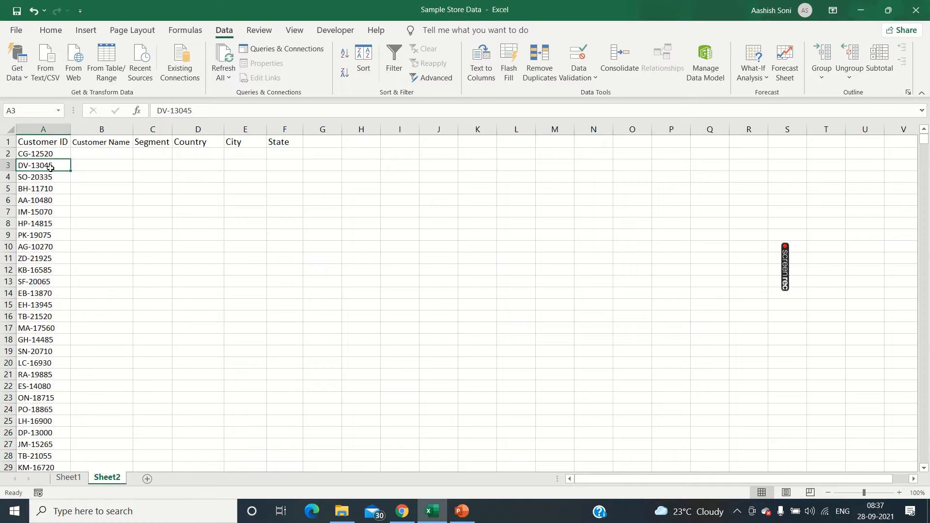
left_click(52, 155)
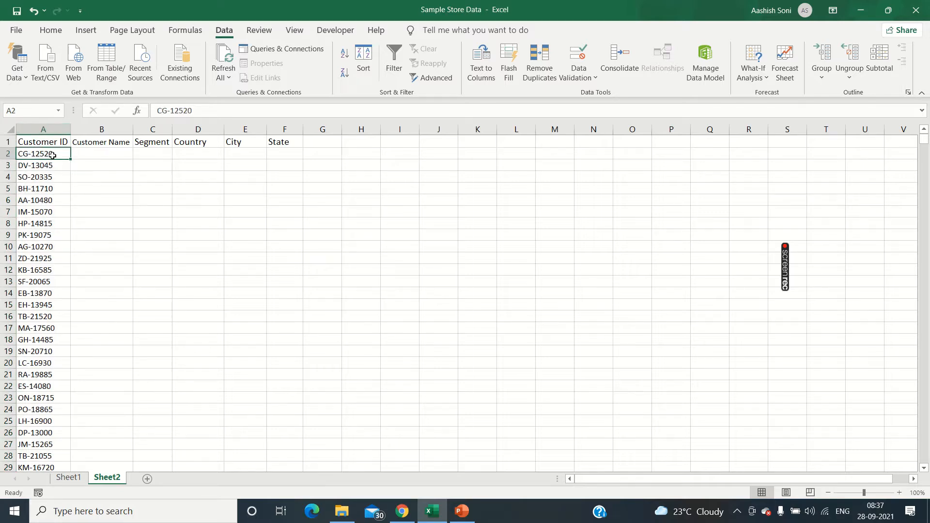
left_click_drag(52, 155, 68, 228)
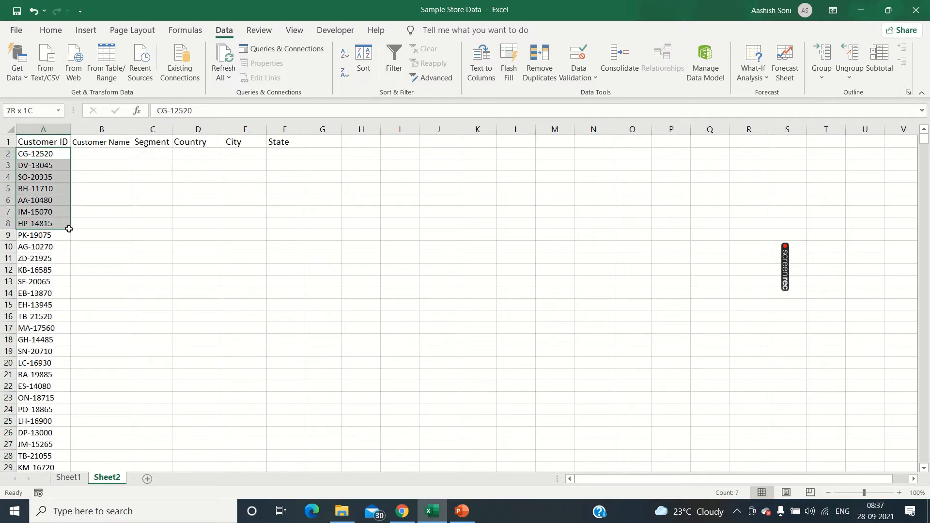
Copy the first customer ID from Sheet2, find it in Sheet1 and select the matching customer's name.
left_click(43, 157)
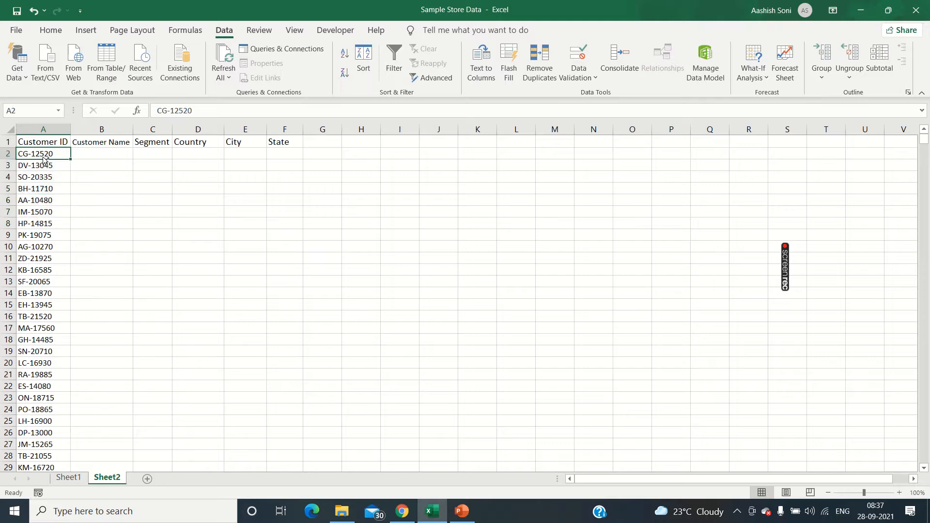
key("ctrl+c")
left_click(68, 478)
left_click(164, 291)
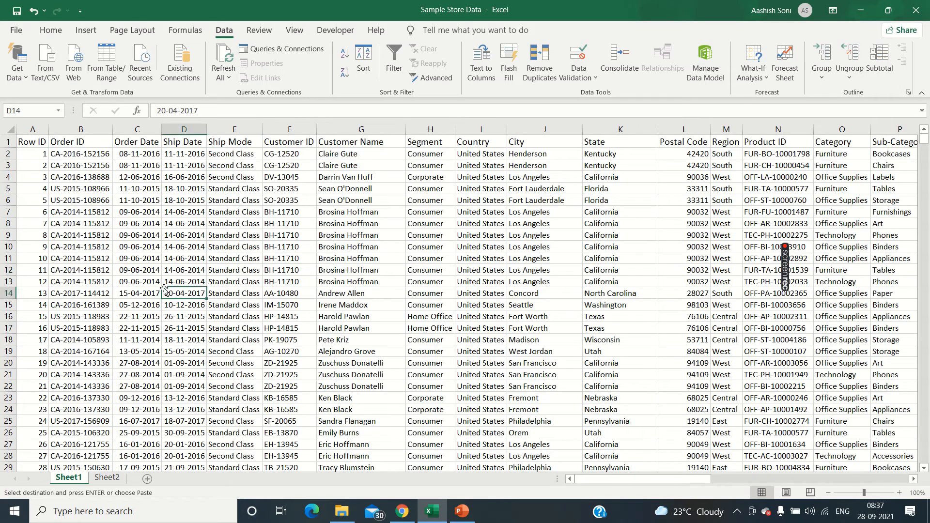
key("ctrl+f")
key("ctrl+v")
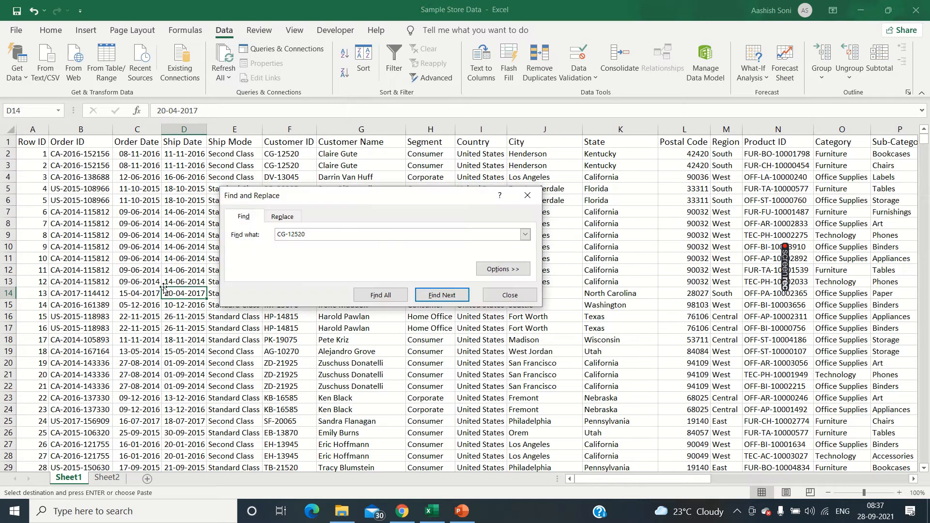
key("Return")
left_click(351, 303)
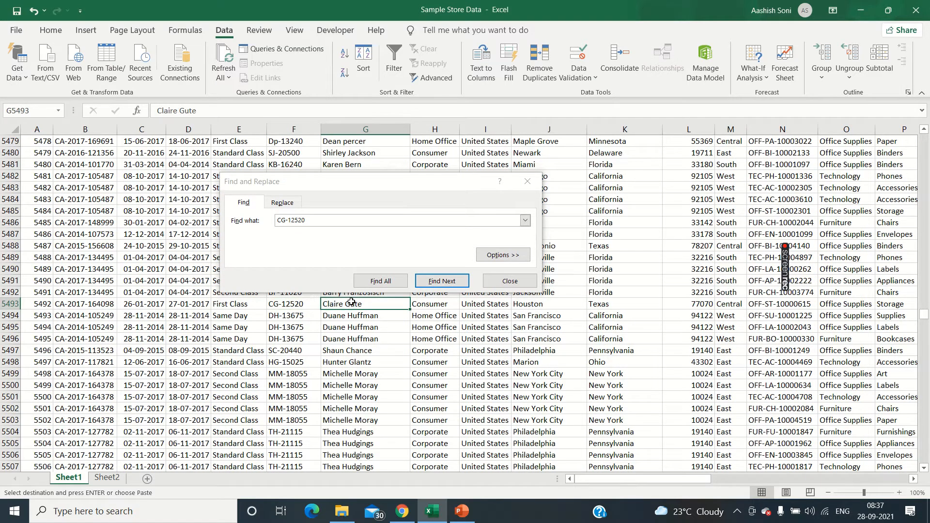
key("shift+Right")
key("shift+Right")
key("shift+Right")
key("shift+Right")
Return to Sheet2, close the Find and Replace dialog, and review the Customer ID column and the columns to fill from Customer Name to State.
left_click(107, 477)
left_click(43, 129)
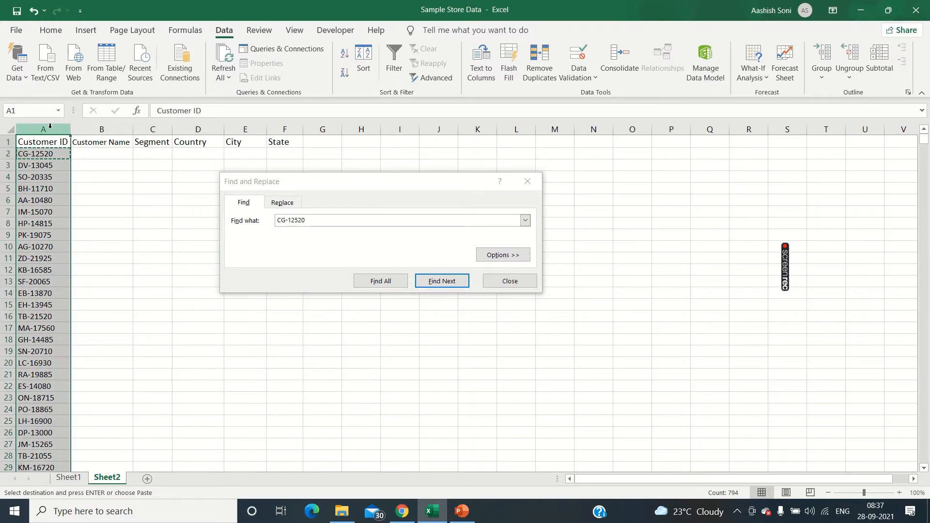
left_click(100, 203)
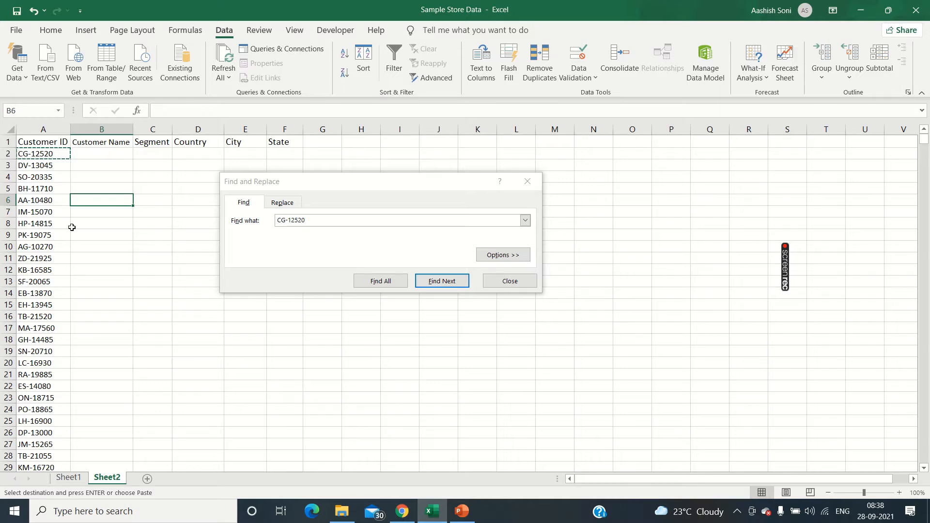
left_click(530, 284)
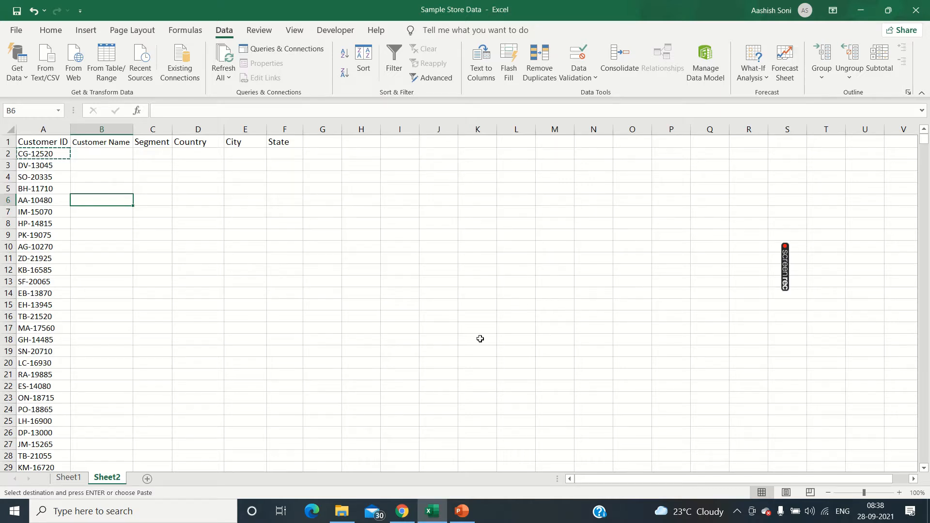
left_click(88, 155)
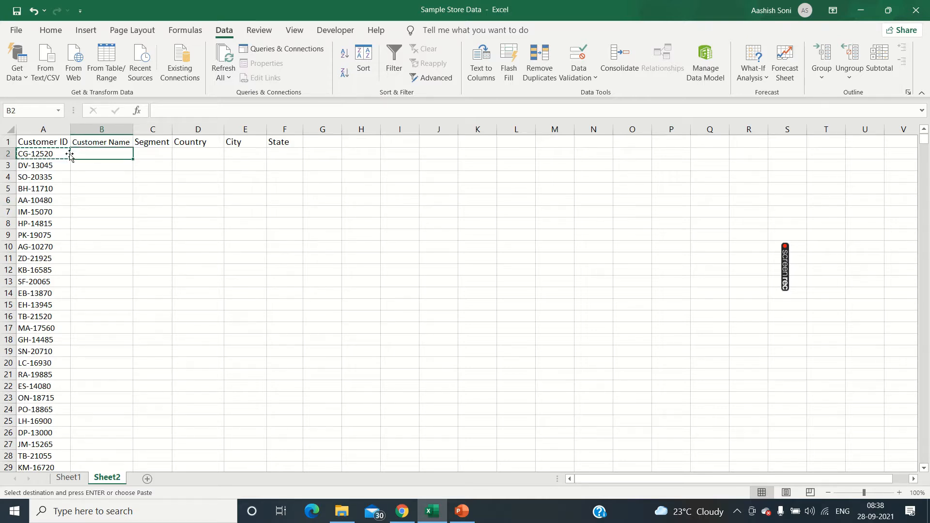
left_click(46, 143)
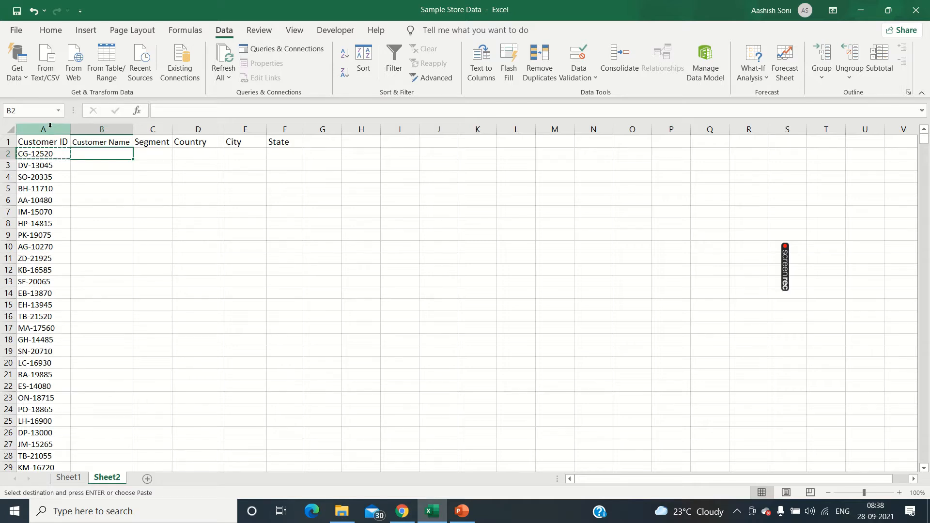
key("ctrl+shift+Down")
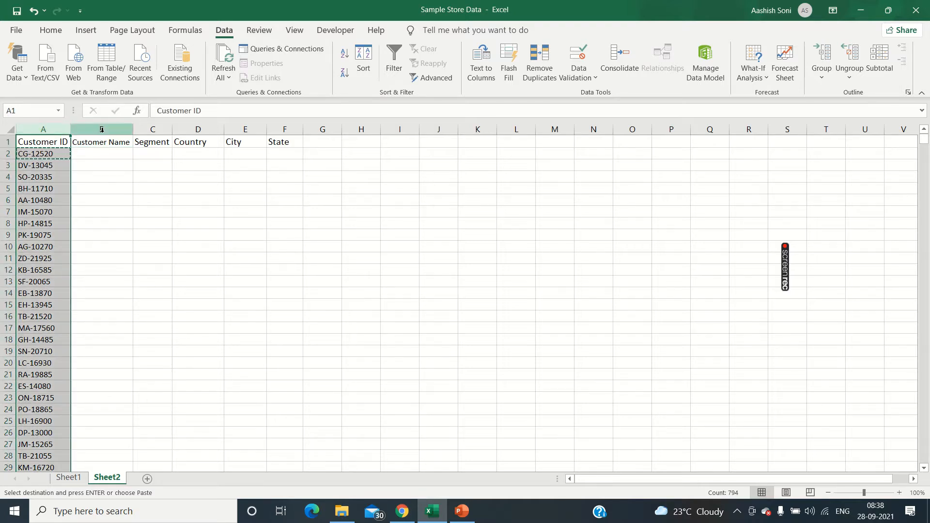
left_click_drag(101, 128, 285, 129)
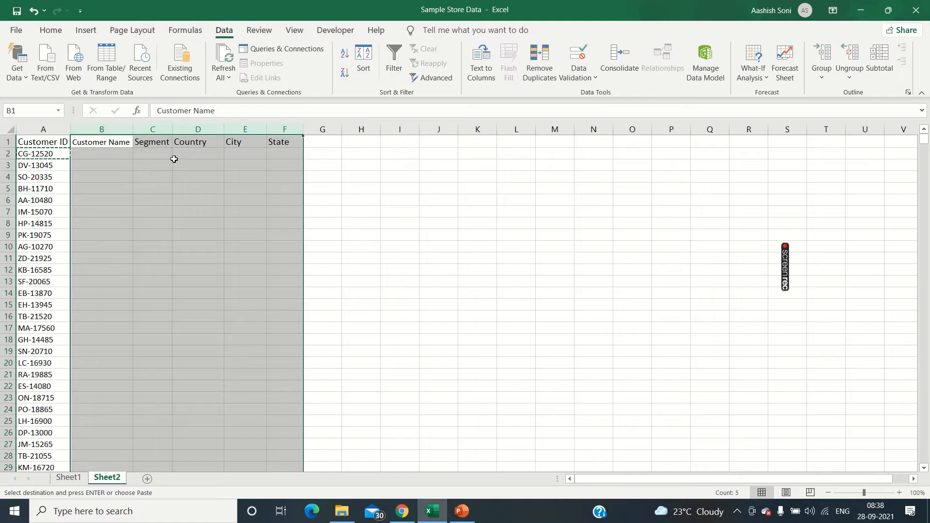
left_click(194, 165)
Insert a blank column before the Row ID column on Sheet1.
left_click(75, 476)
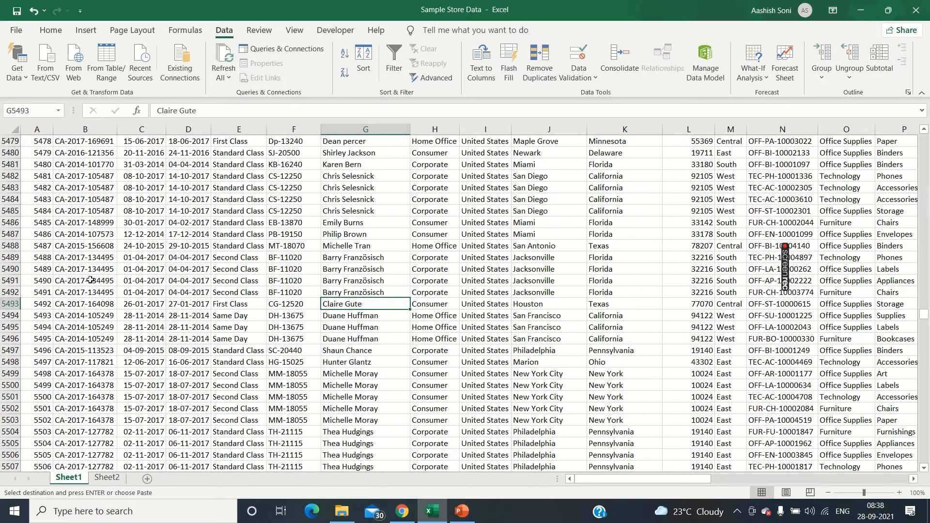
scroll(165, 267, "up", 14)
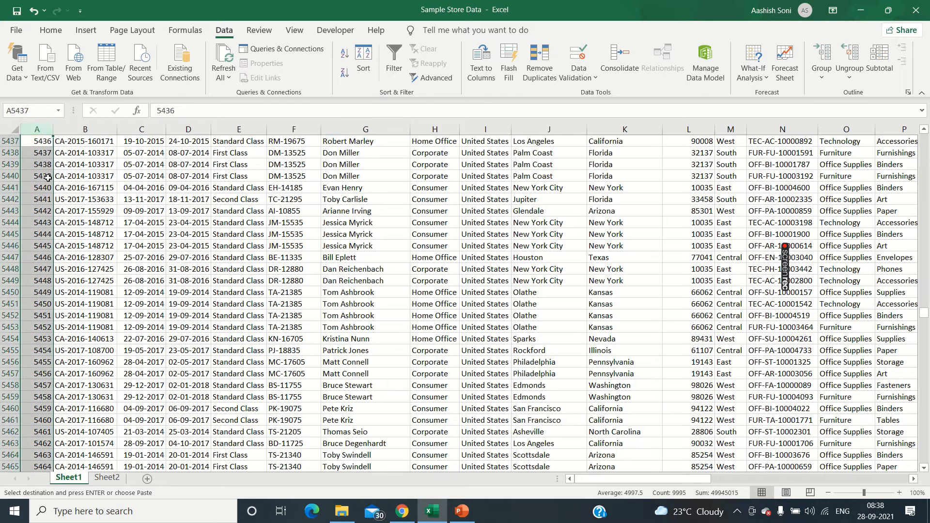
left_click(47, 177)
key("ctrl+Home")
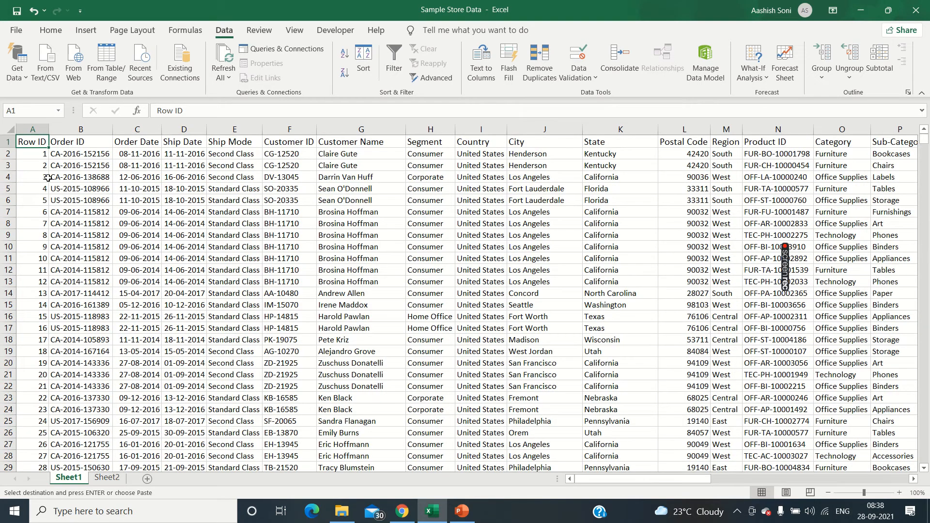
left_click(34, 130)
right_click(37, 131)
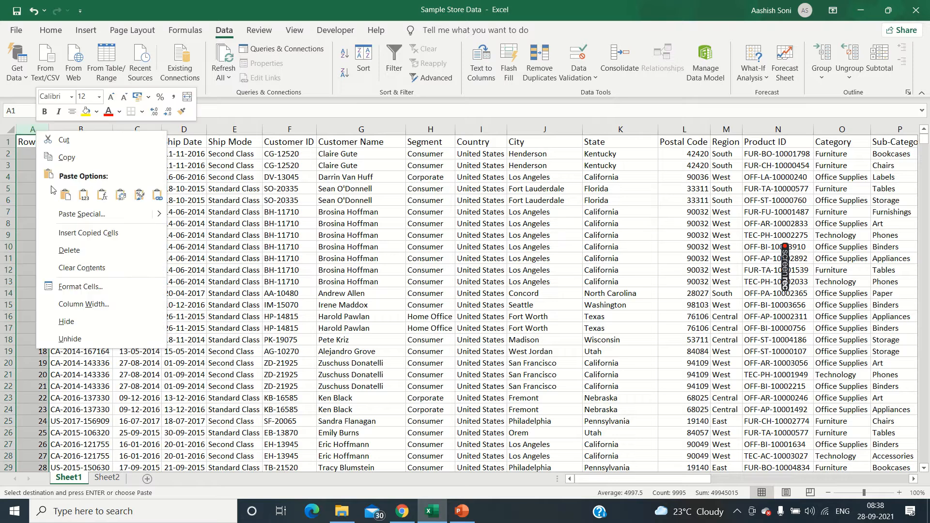
double_click(198, 240)
left_click(33, 130)
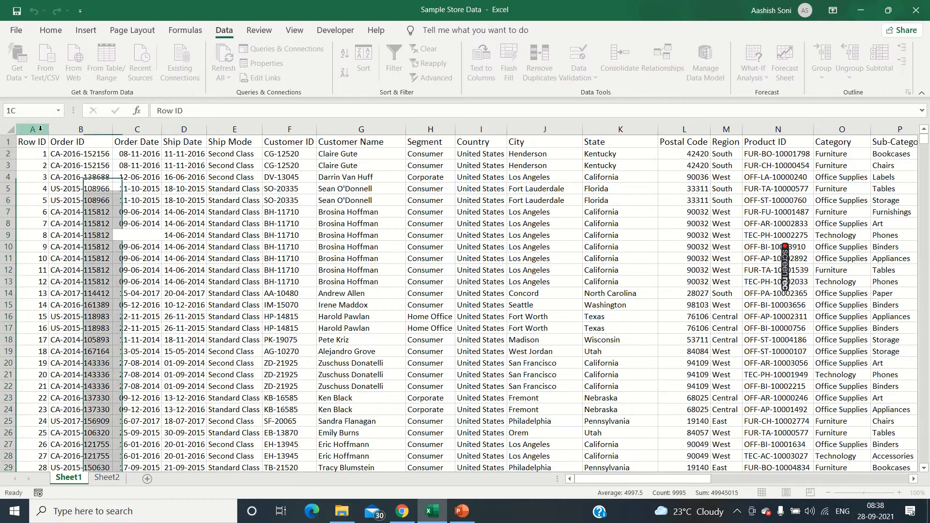
right_click(42, 132)
left_click(71, 231)
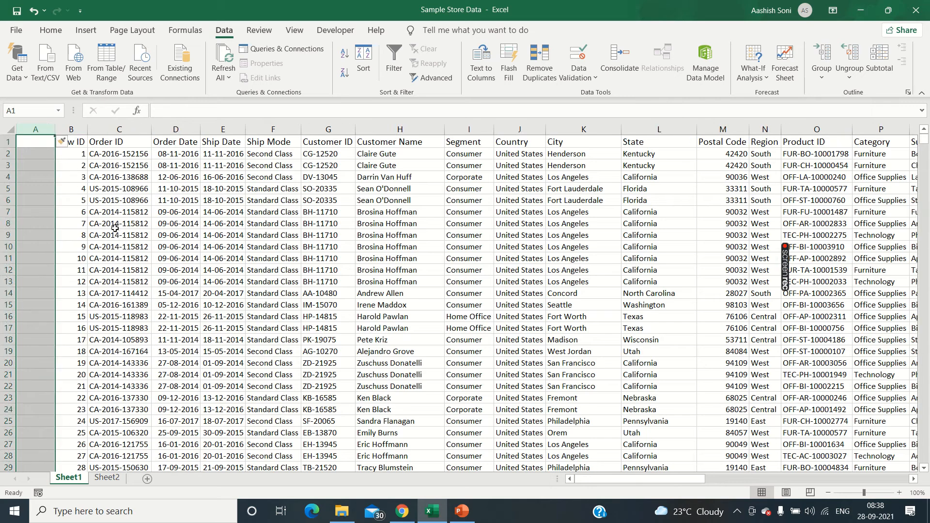
Copy the whole Customer ID column on Sheet1 into the blank column A.
left_click(328, 129)
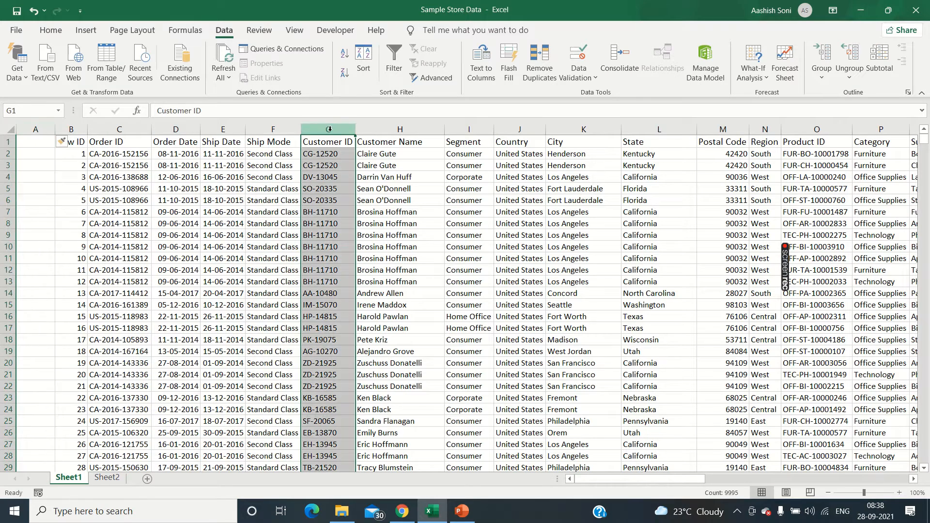
key("ctrl+x")
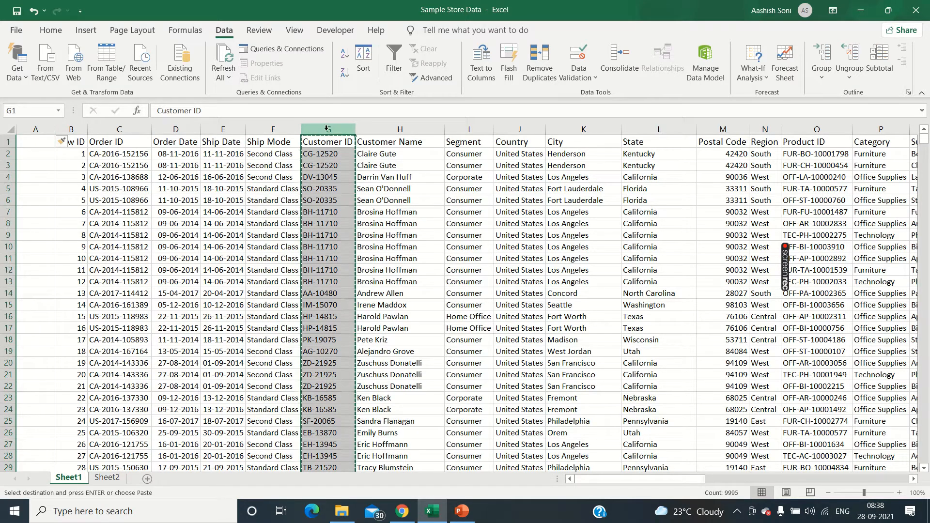
left_click(40, 128)
key("ctrl+v")
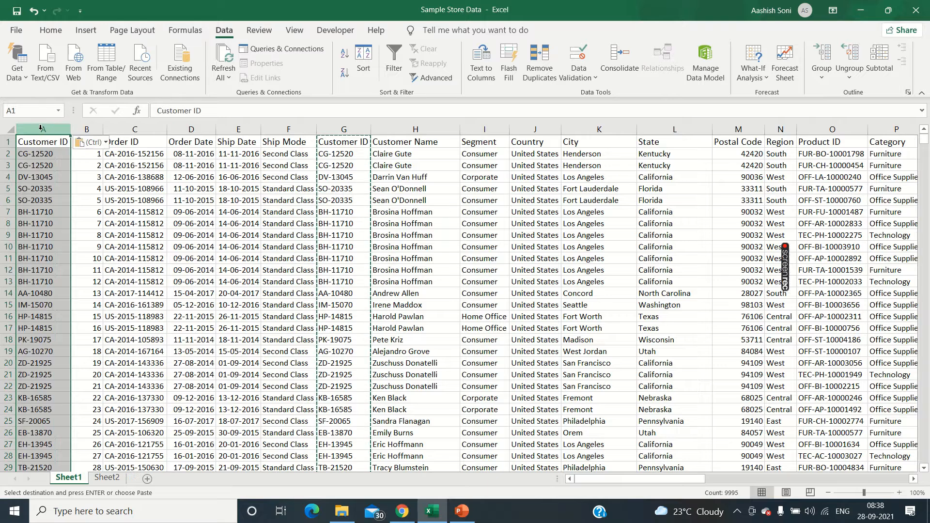
left_click(327, 153)
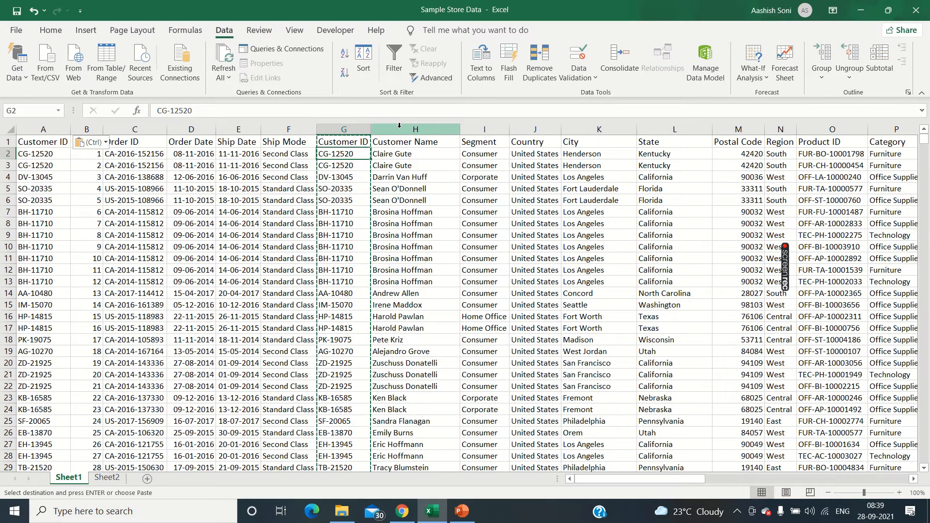
Review Sheet2's Customer ID column and the Customer Name to State headers, then check the copied Customer ID column on Sheet1.
left_click(107, 478)
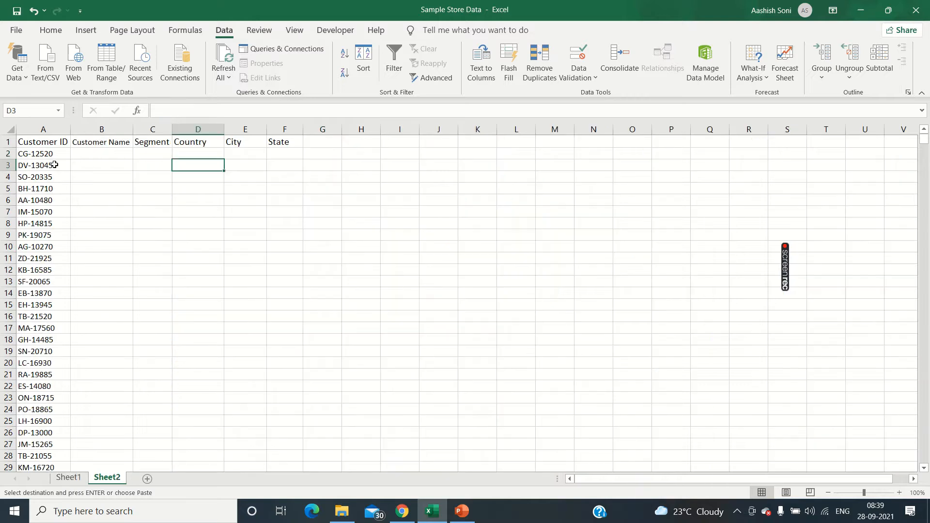
left_click(50, 127)
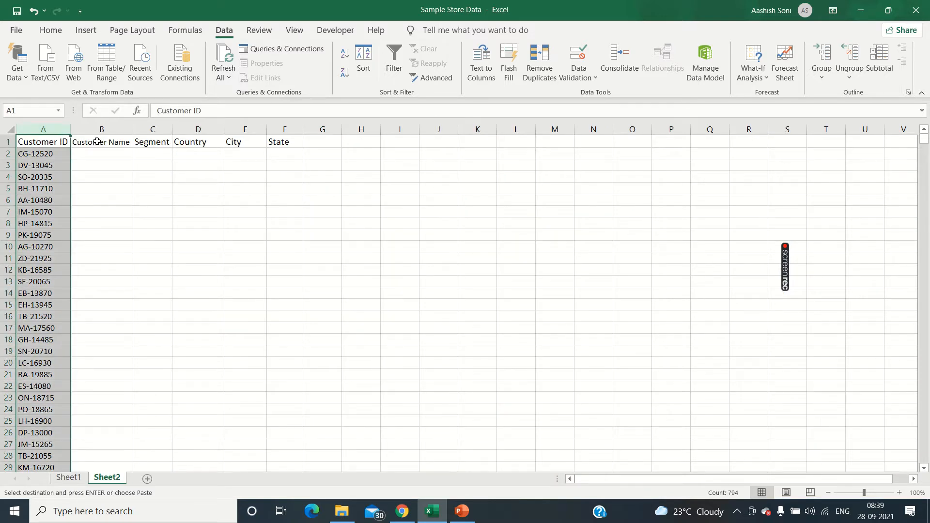
left_click_drag(97, 142, 283, 141)
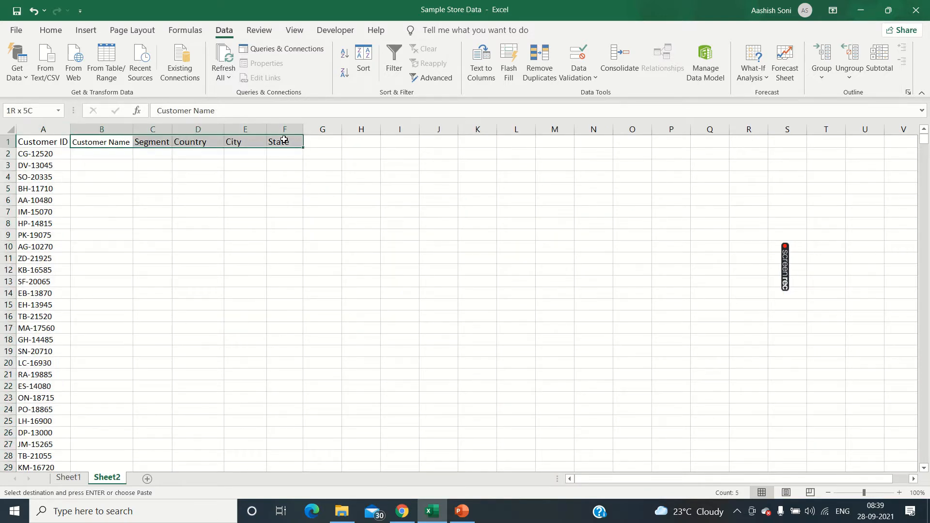
left_click(201, 140)
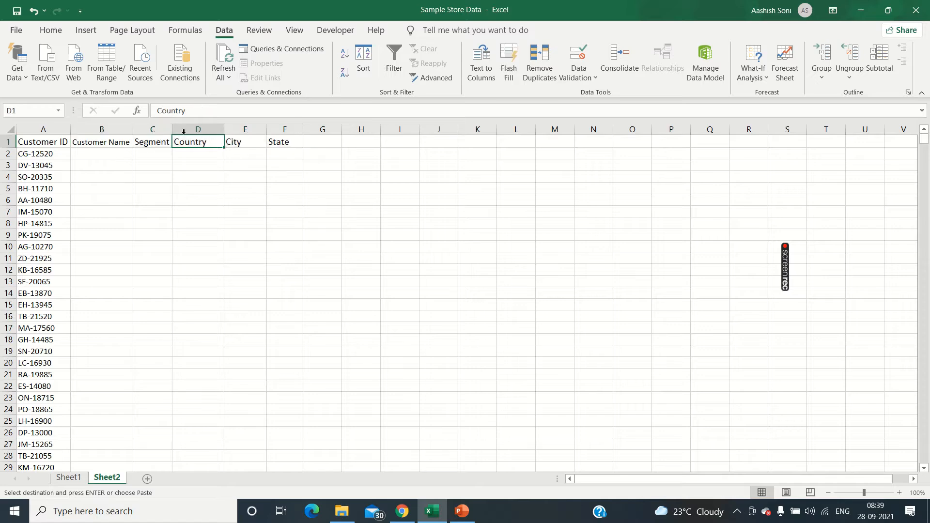
left_click(76, 479)
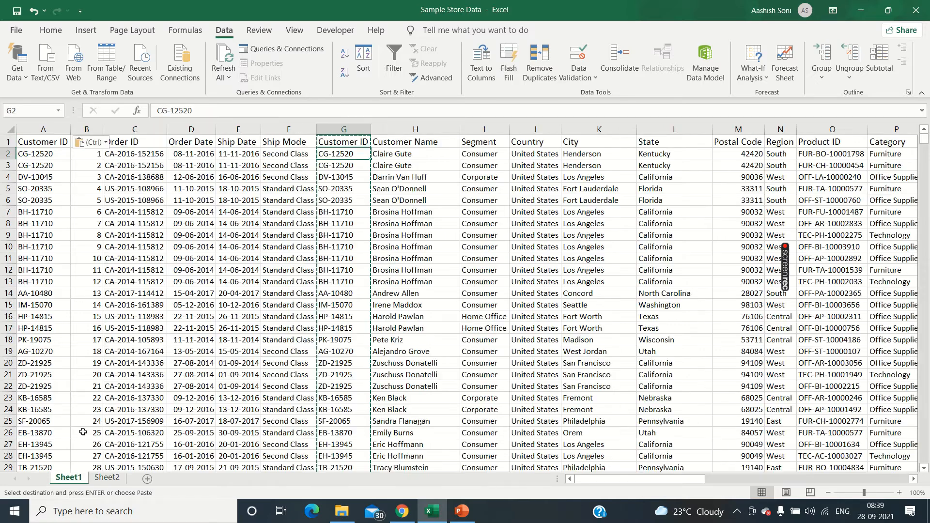
left_click(47, 140)
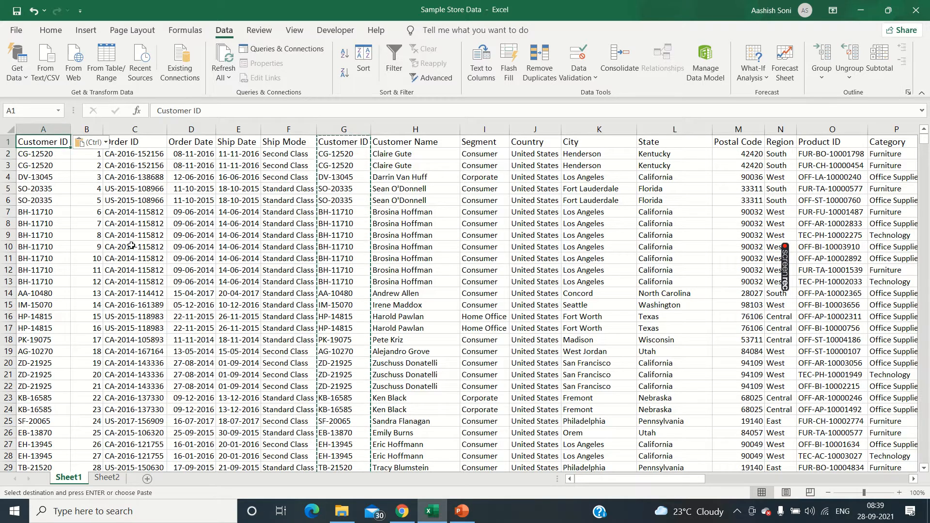
Start a VLOOKUP formula in Sheet2's cell B2 with A2 as the lookup value.
left_click(120, 478)
left_click(91, 156)
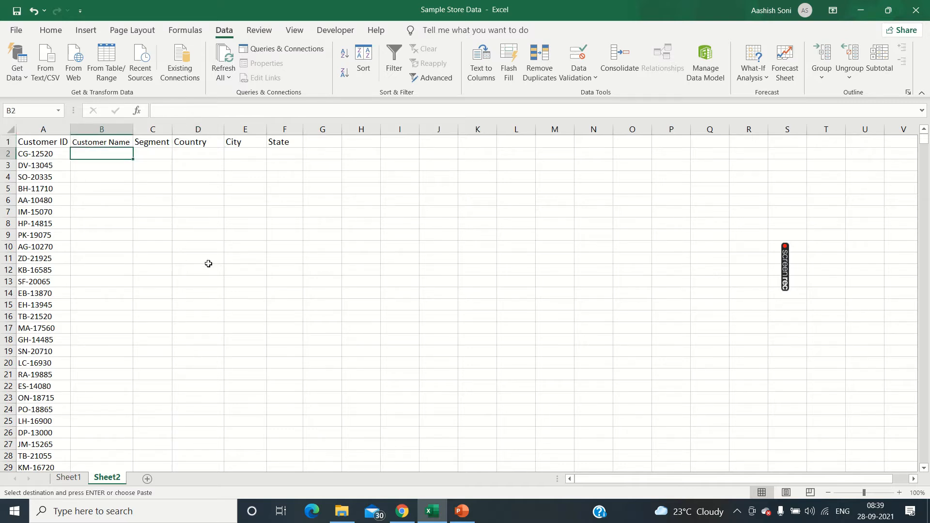
type("=vloo")
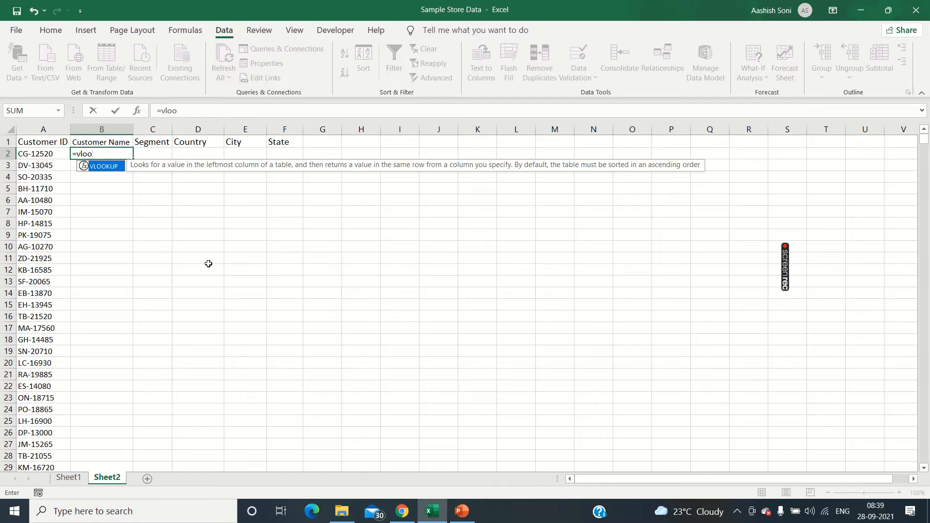
key("Tab")
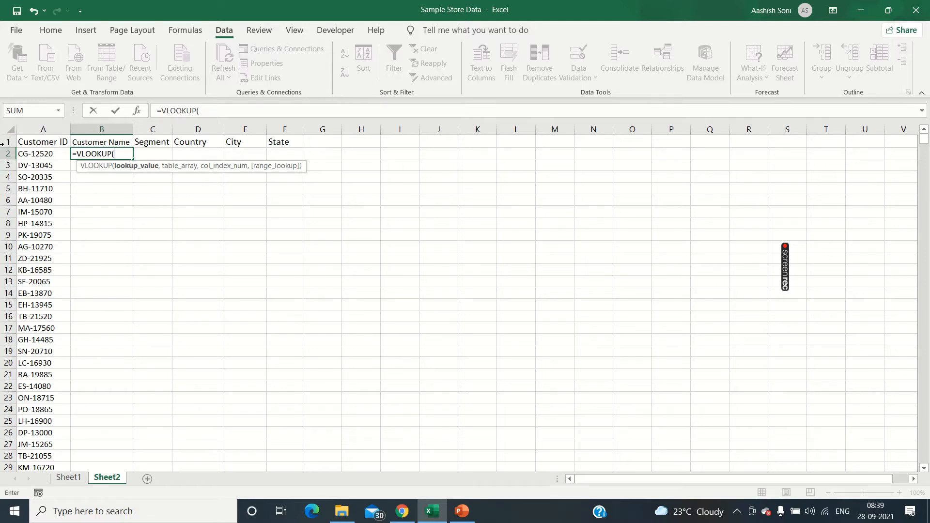
left_click(51, 156)
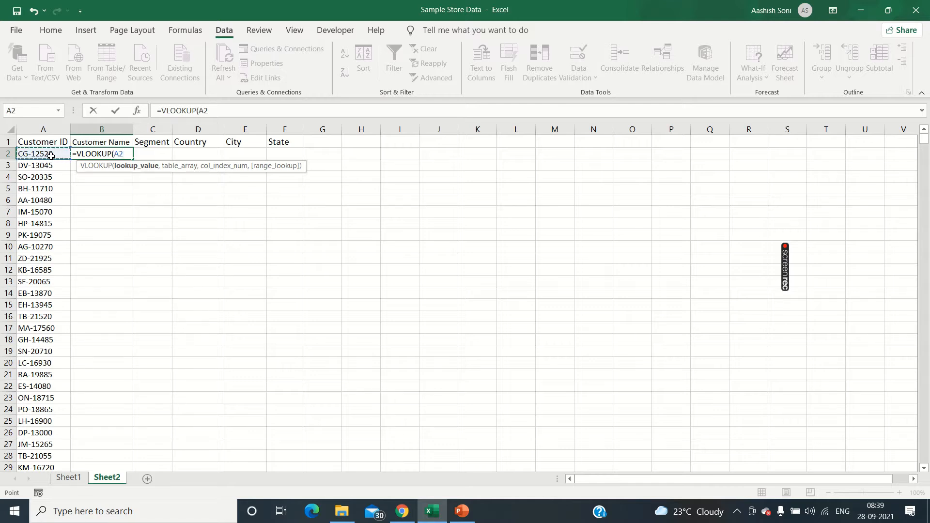
type(",")
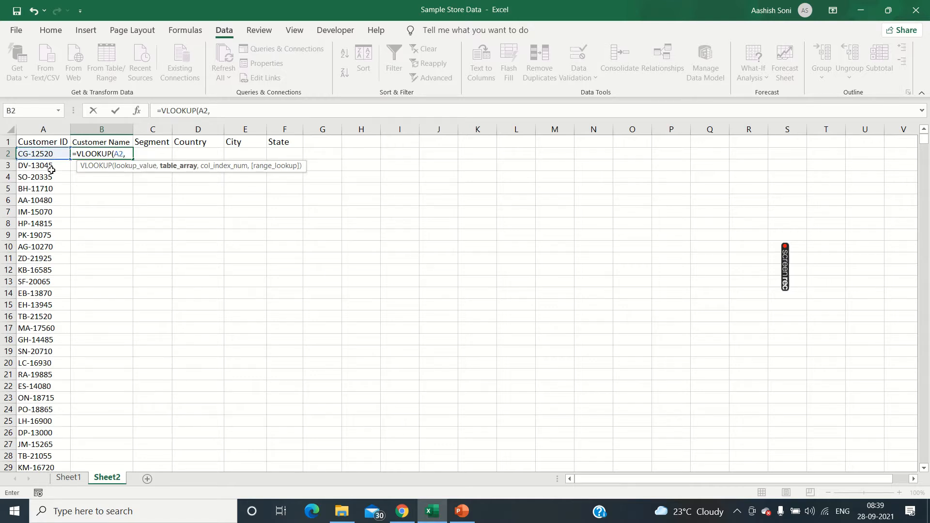
Set the lookup table array to Sheet1's whole data range as the absolute reference $A$1:$V$9995.
left_click(68, 477)
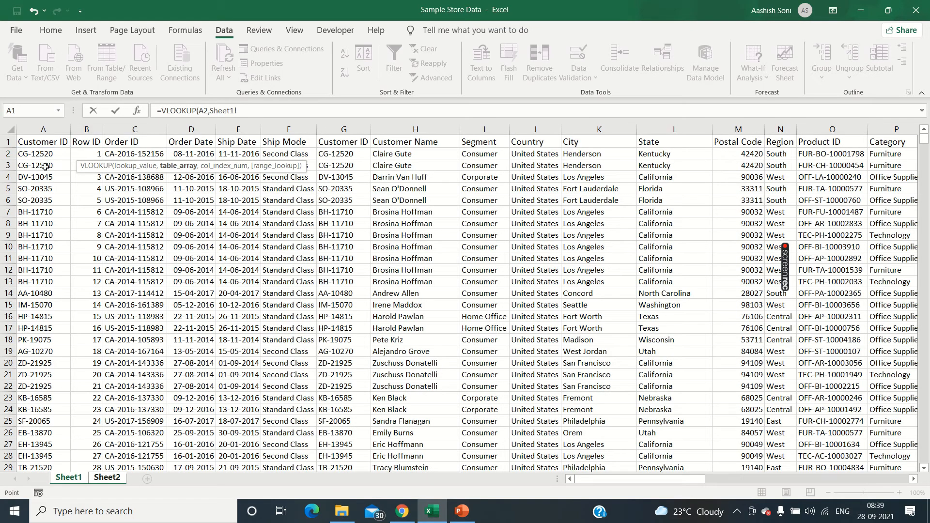
left_click(37, 140)
key("ctrl+shift+Down")
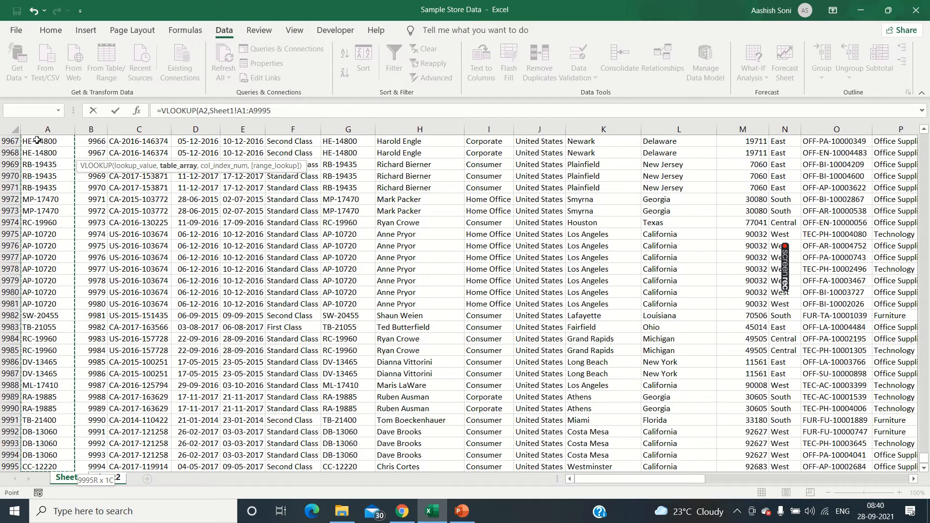
key("ctrl+shift+Right")
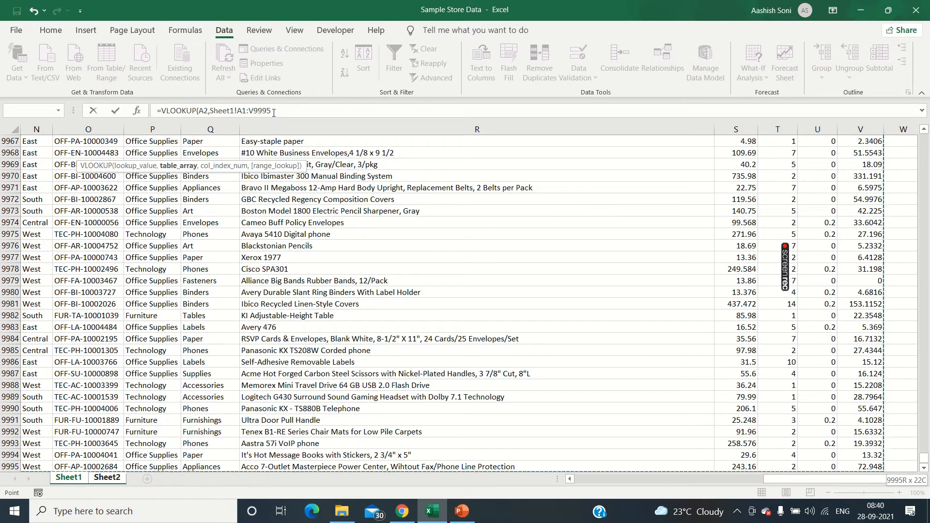
key("F4")
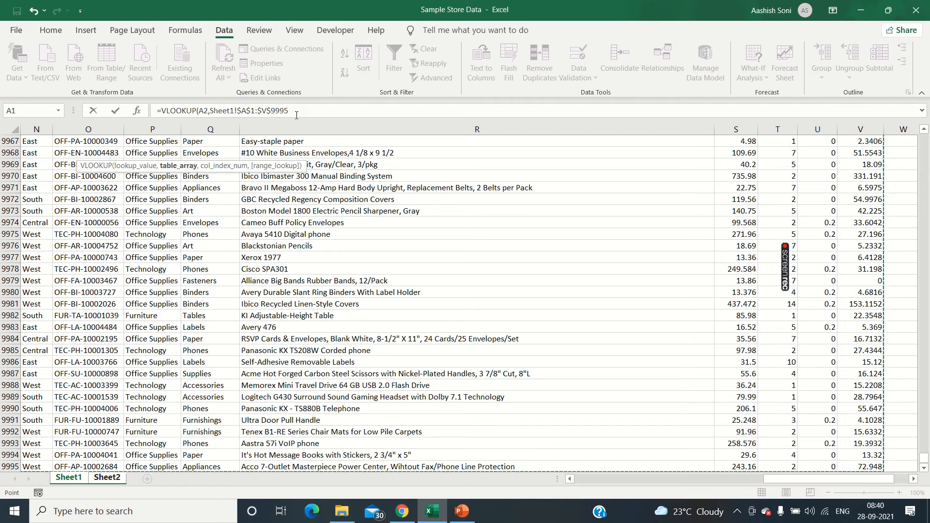
left_click(298, 112)
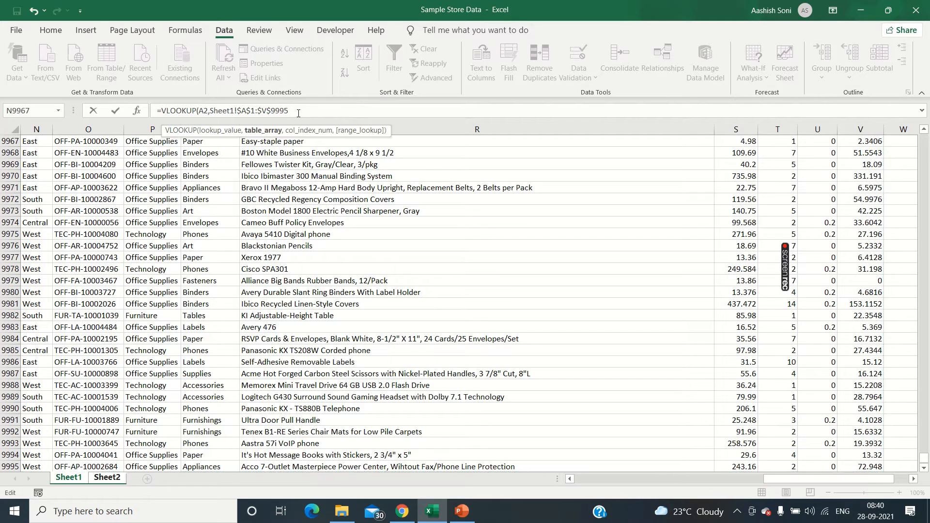
type(",")
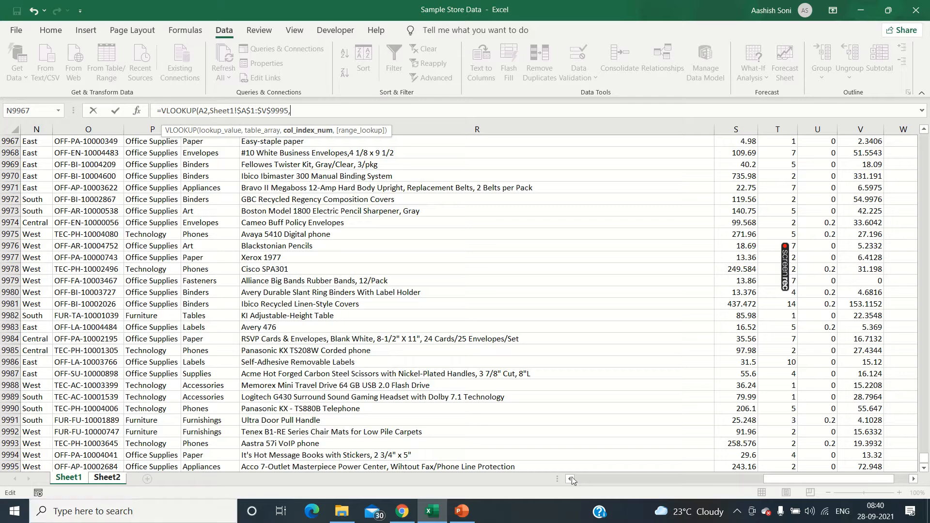
Complete the VLOOKUP formula with column index 8 for Customer Name and FALSE for an exact match.
left_click_drag(767, 479, 581, 478)
left_click_drag(926, 464, 924, 129)
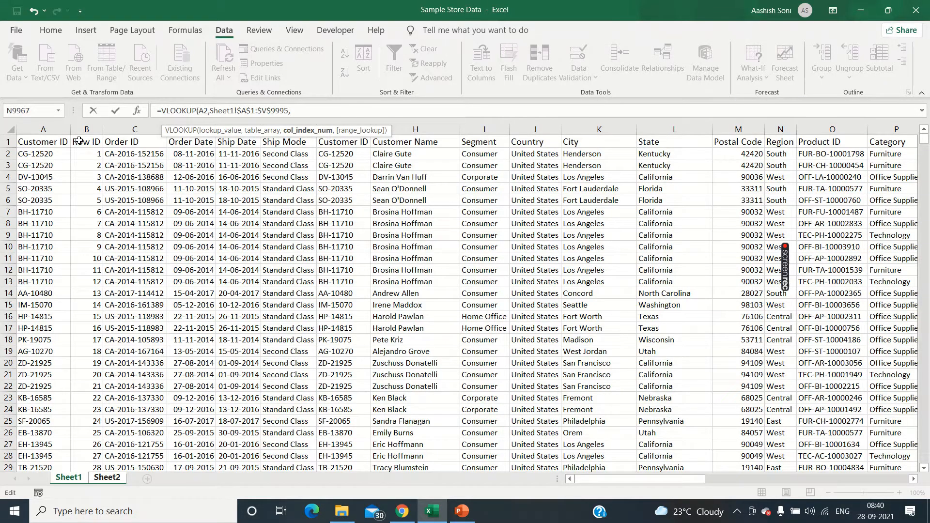
left_click_drag(86, 129, 126, 129)
type(",")
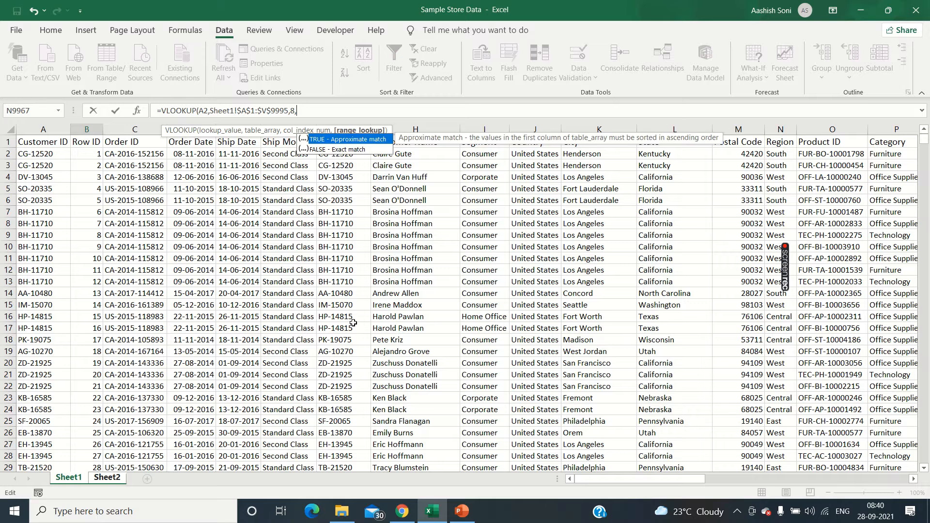
double_click(333, 149)
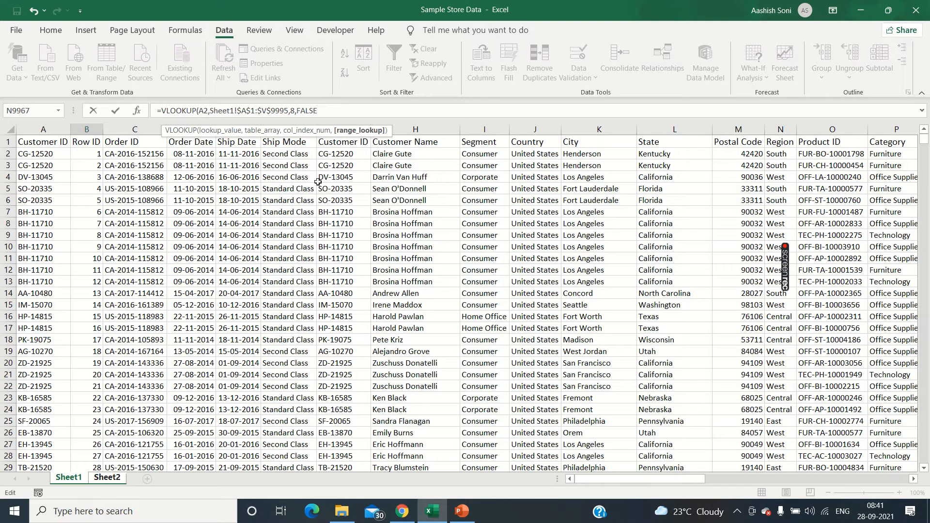
type(")")
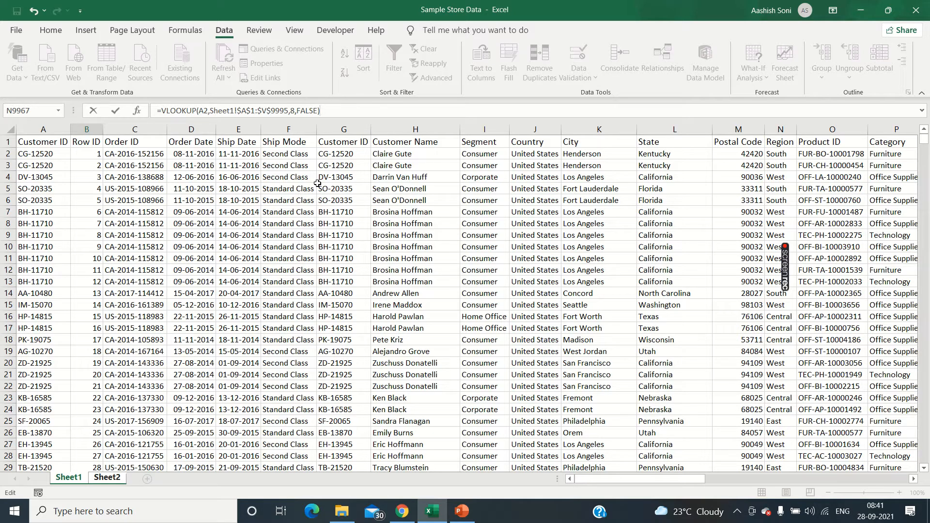
key("Return")
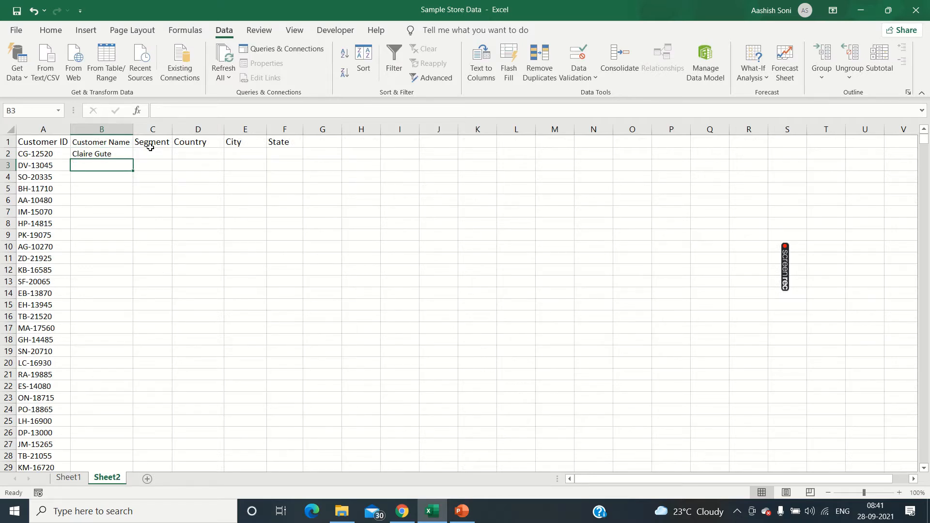
Review the B2 formula and count Sheet1's columns from Customer ID to Customer Name to check the column index.
left_click(121, 152)
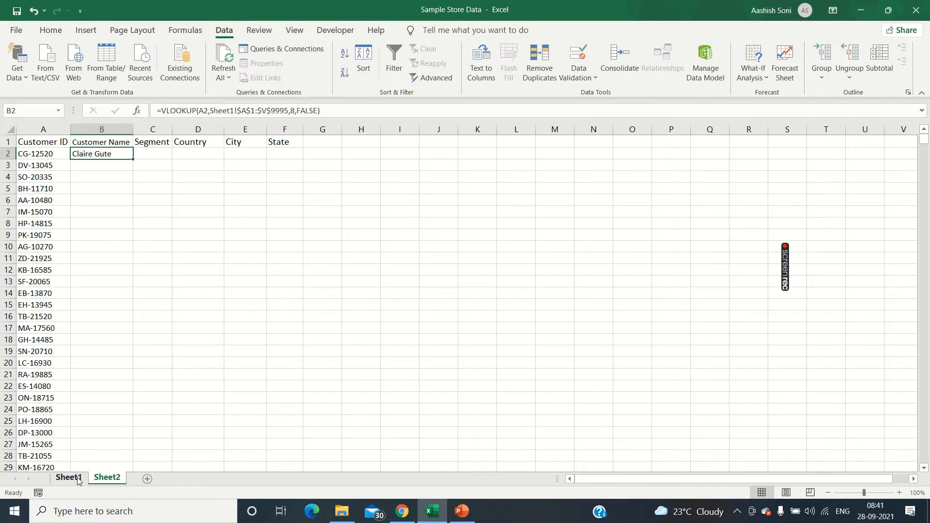
left_click(67, 478)
left_click(415, 128)
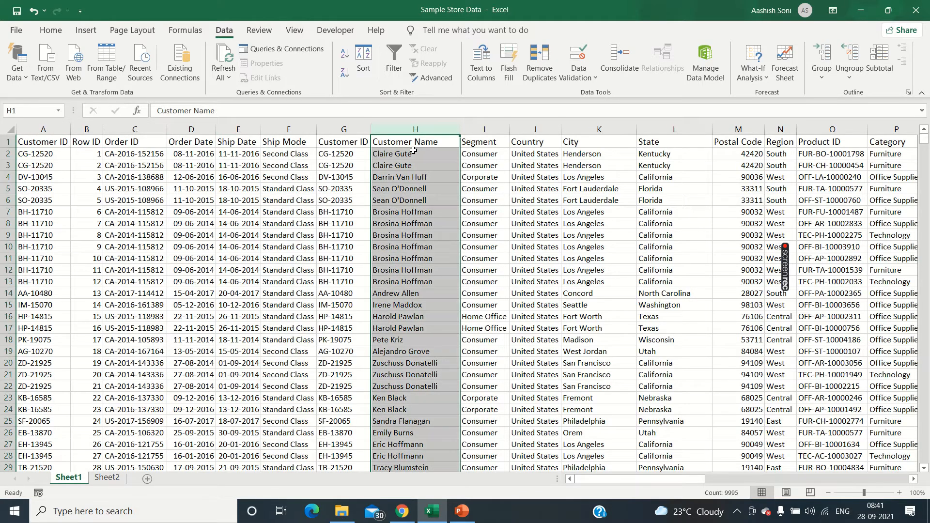
left_click(36, 140)
left_click(84, 141)
left_click(132, 140)
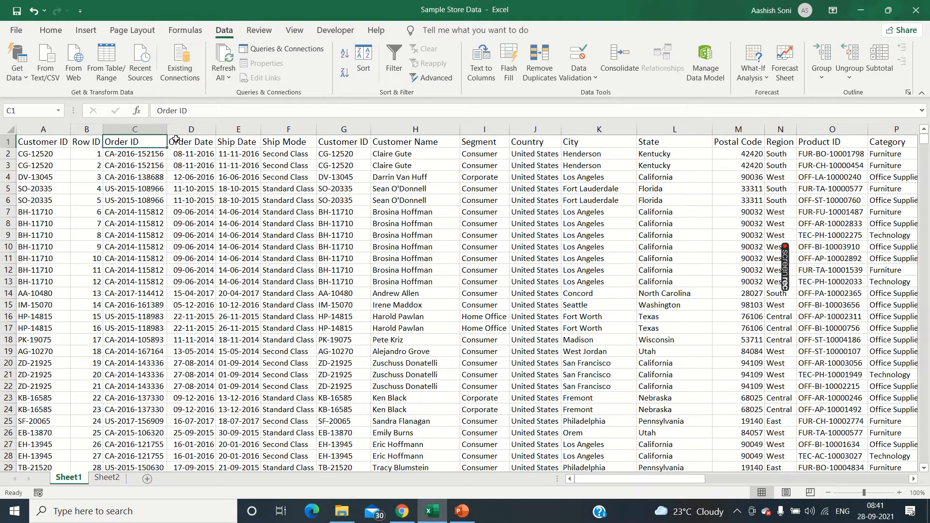
left_click(191, 141)
left_click(237, 141)
left_click(288, 141)
left_click(343, 141)
left_click(415, 141)
left_click(411, 128)
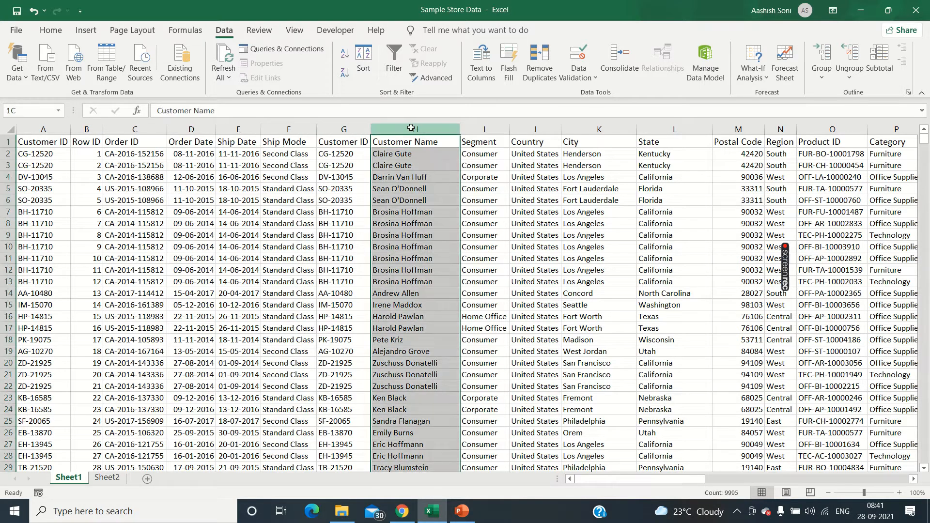
Fill the B2 lookup formula down Sheet2's whole Customer Name column and check the filled rows.
left_click(107, 478)
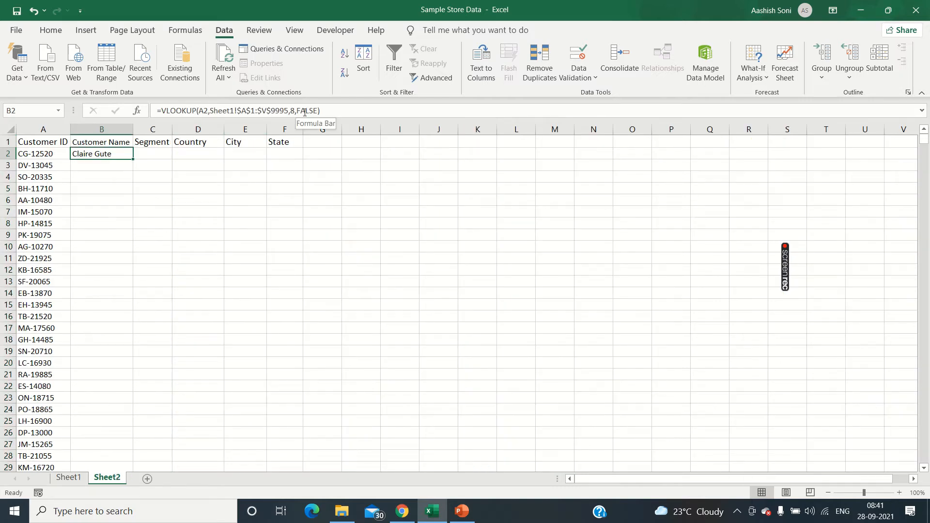
double_click(134, 158)
scroll(119, 191, "down", 20)
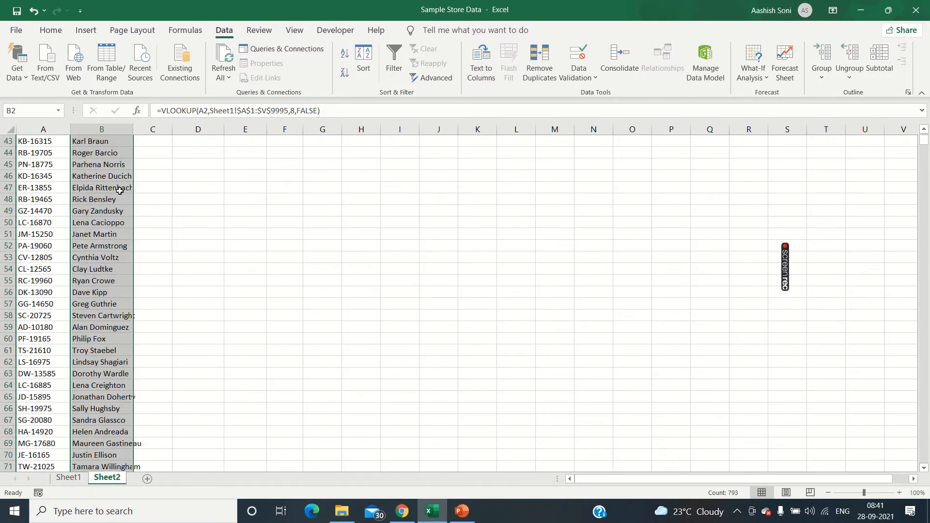
scroll(120, 190, "up", 20)
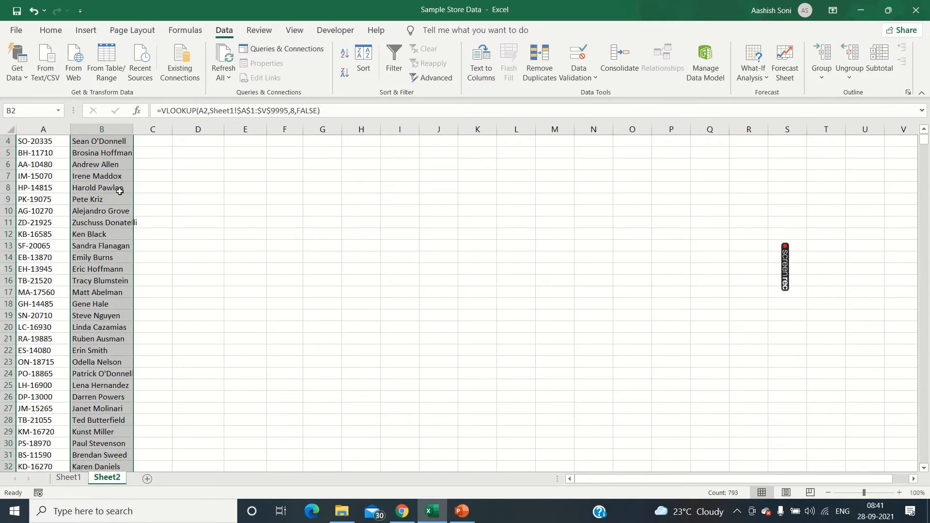
Copy the Customer Name lookup formula from B2 into C2 under Segment.
left_click_drag(144, 153, 251, 152)
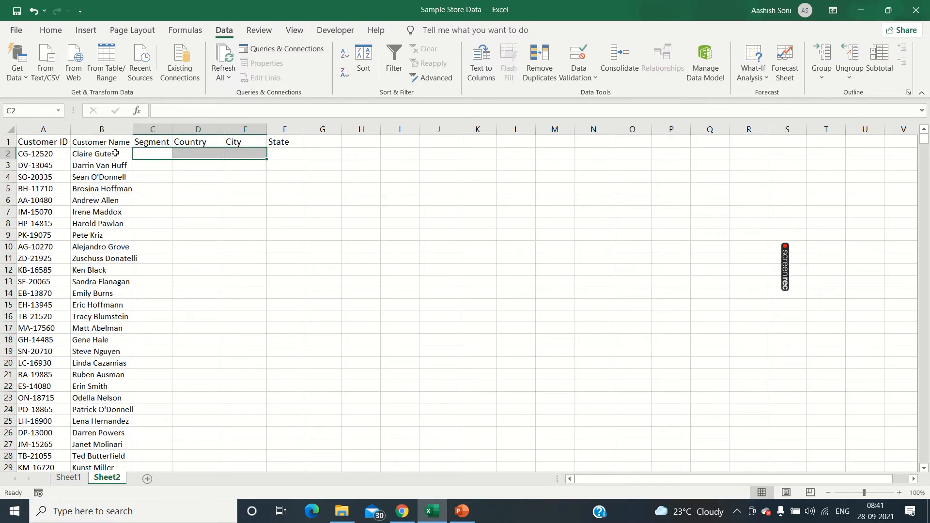
left_click(115, 153)
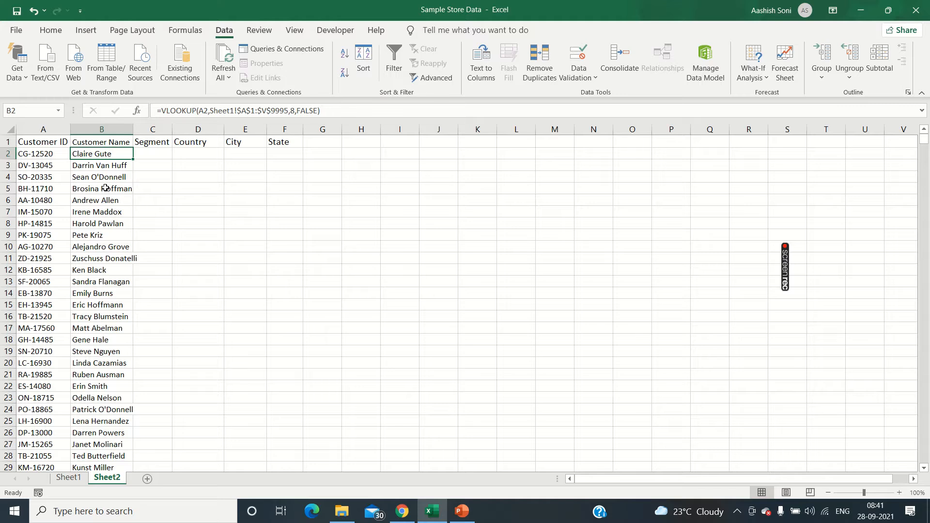
key("ctrl+c")
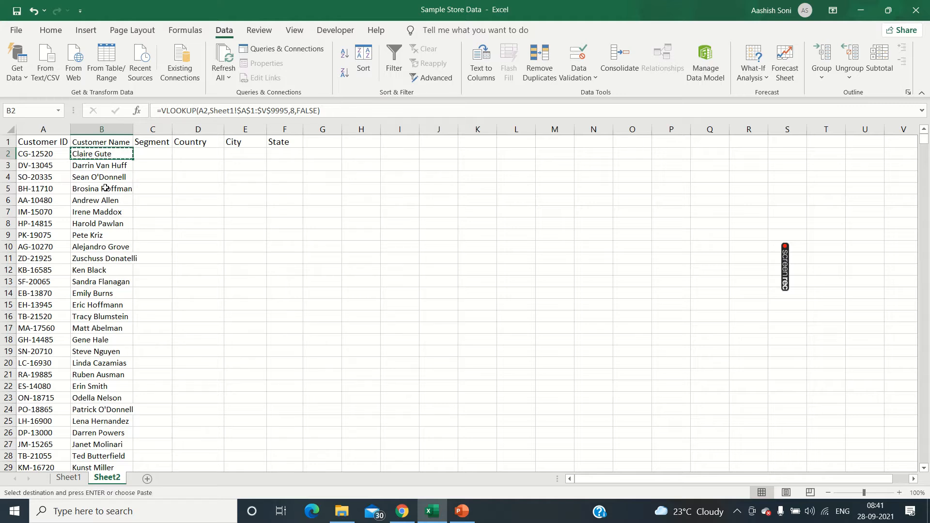
key("Right")
key("ctrl+v")
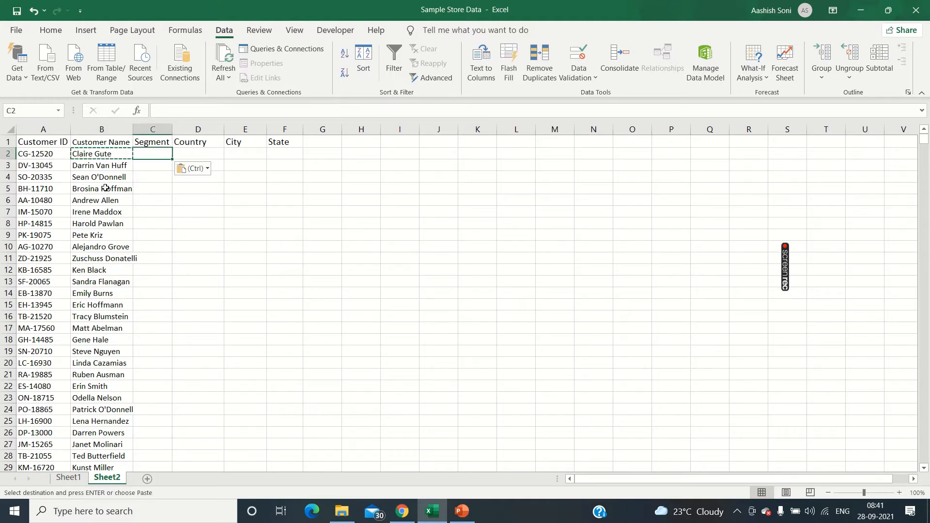
Change the Segment lookup formula in C2 to use A2 as the lookup value and 9 as the column index.
left_click(170, 127)
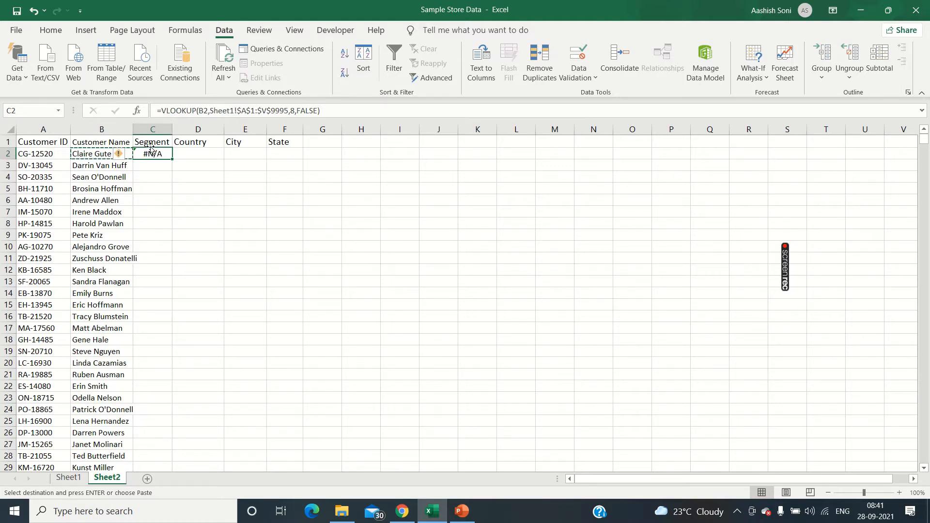
left_click(204, 111)
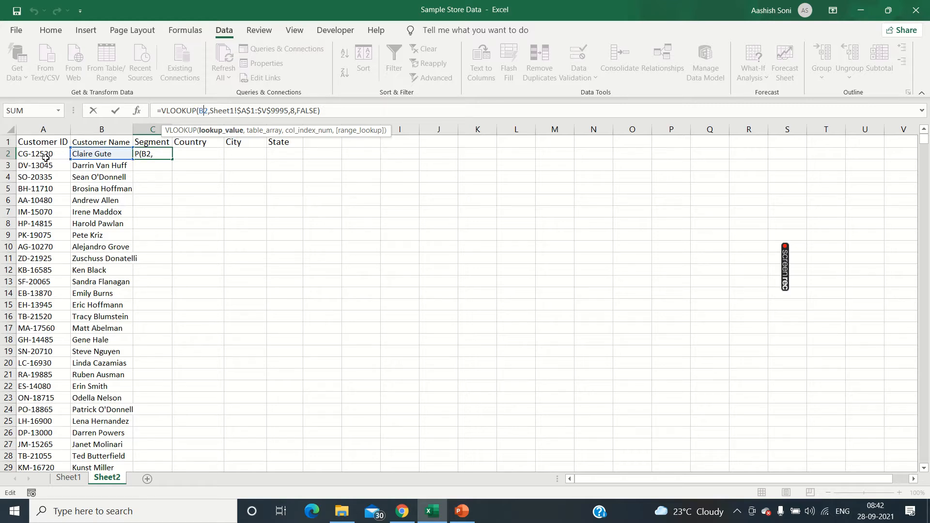
key("BackSpace")
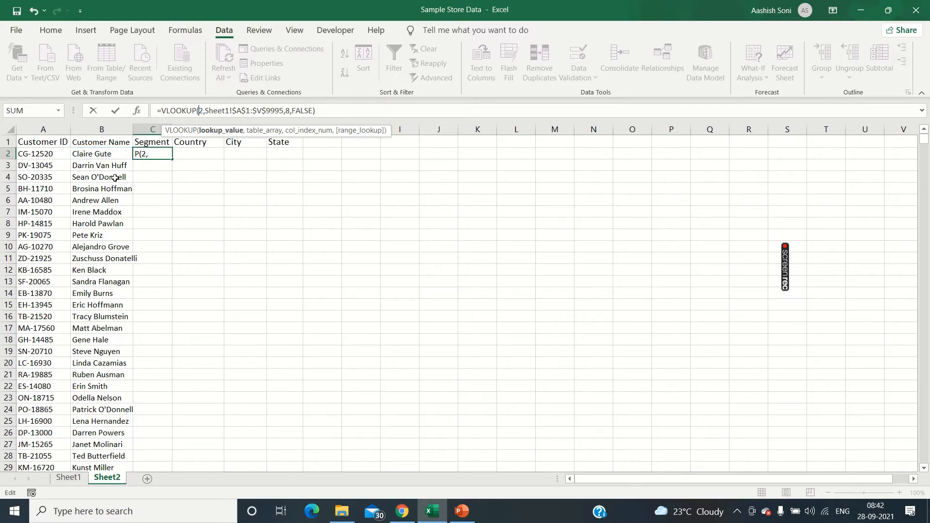
type("A")
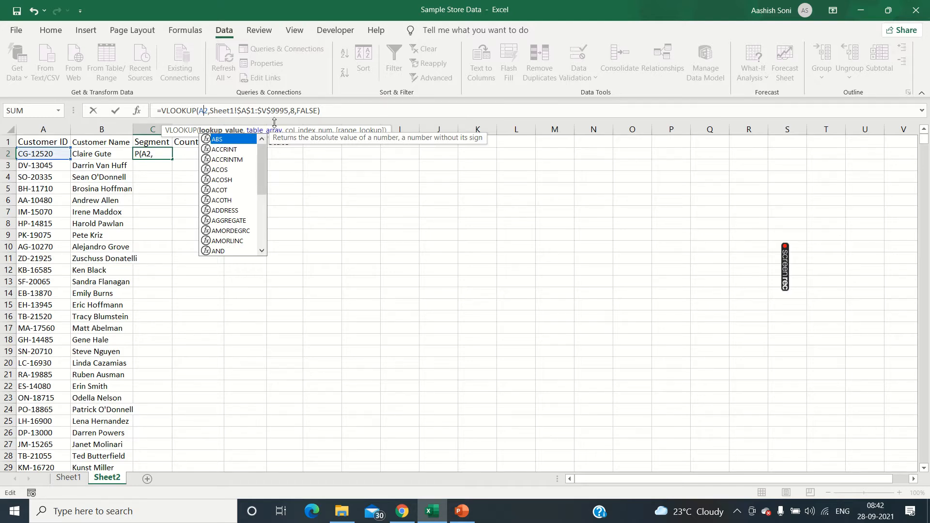
left_click(297, 117)
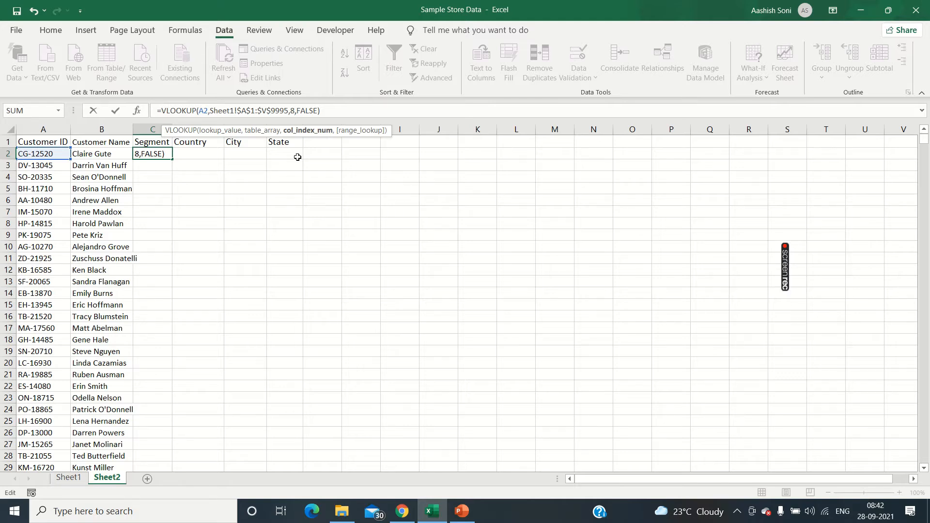
key("BackSpace")
type("9")
key("Return")
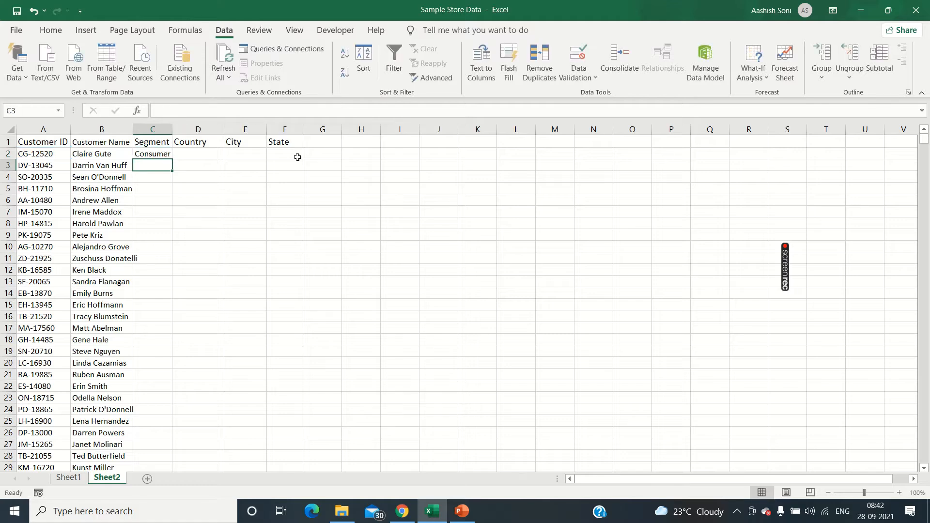
Count Sheet1's columns one by one from Customer ID to Segment to check the column index.
left_click(68, 477)
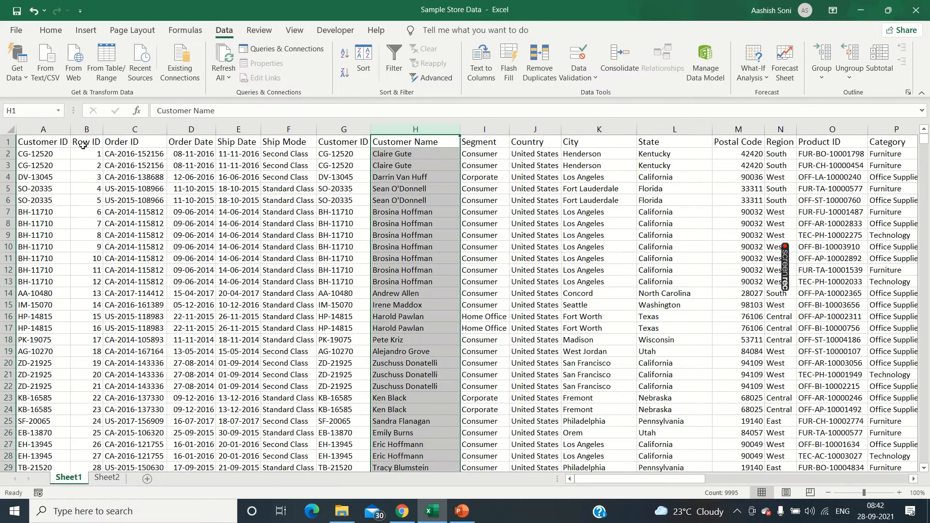
left_click(53, 130)
left_click(94, 129)
left_click(140, 129)
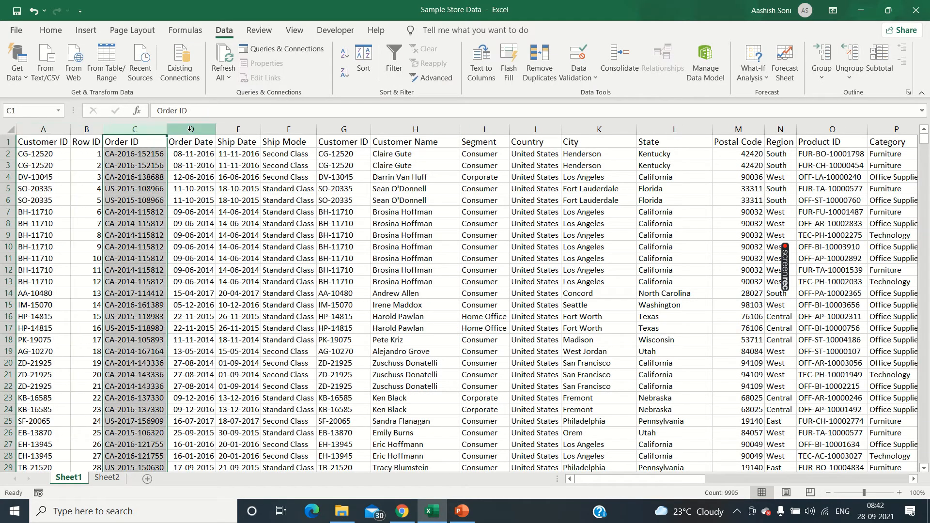
left_click(201, 129)
left_click(227, 129)
left_click(296, 129)
left_click(356, 129)
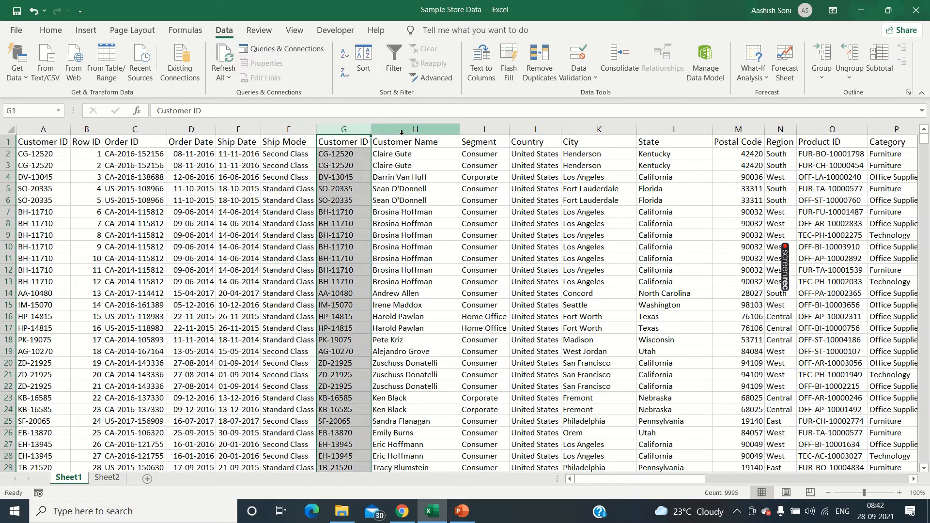
left_click(449, 130)
left_click(471, 130)
left_click(483, 163)
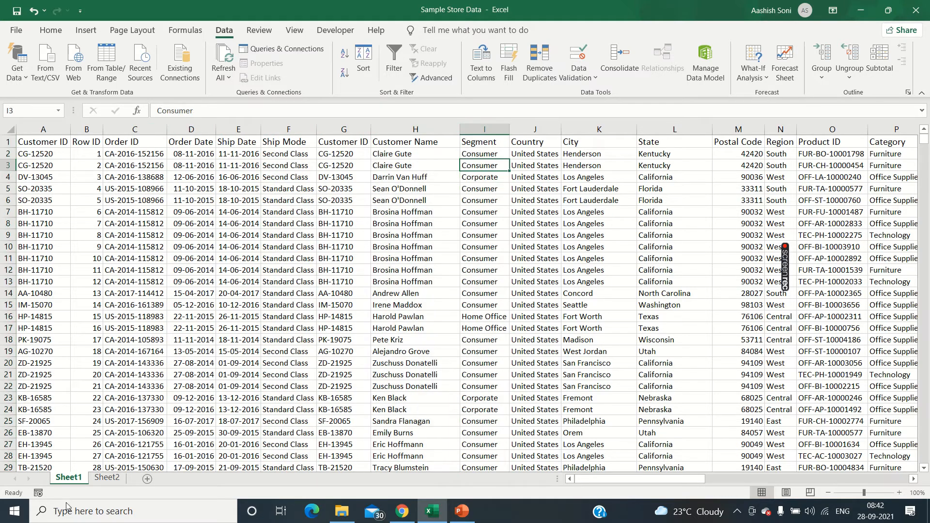
Fill the C2 lookup formula down Sheet2's whole Segment column.
left_click(107, 477)
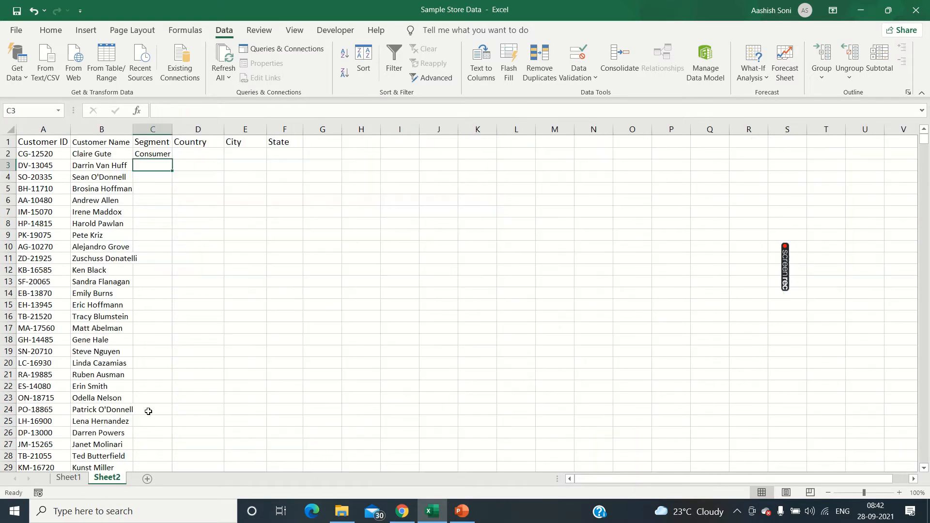
left_click(156, 154)
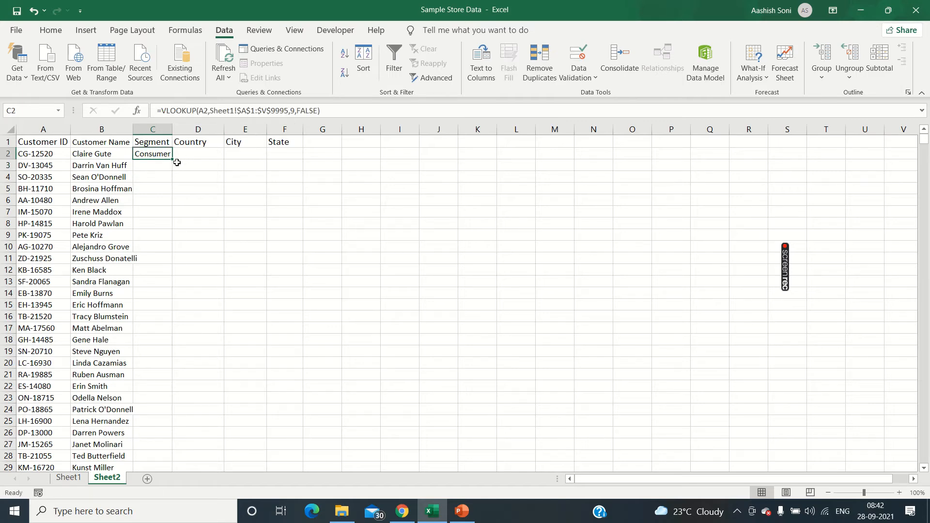
double_click(173, 161)
Copy the Segment lookup formula from C2 into D2 under Country.
left_click(162, 153)
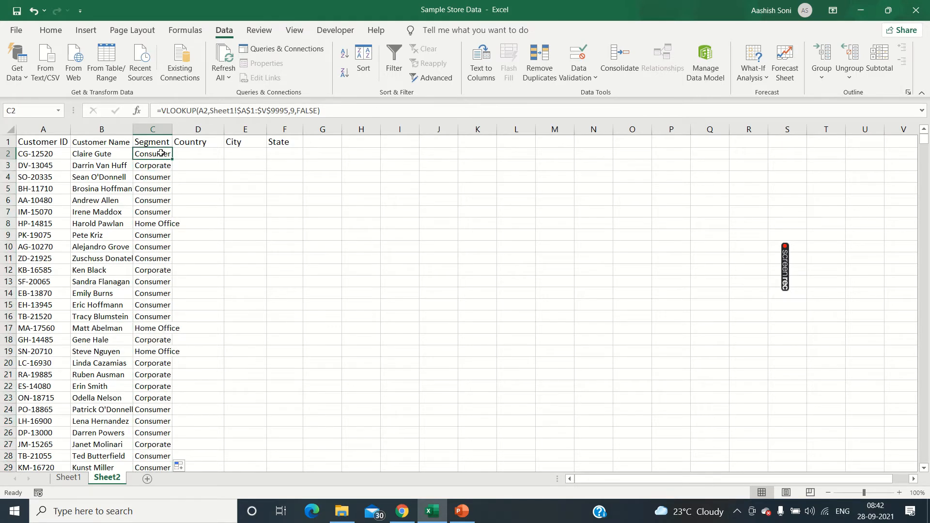
key("ctrl+c")
key("Left")
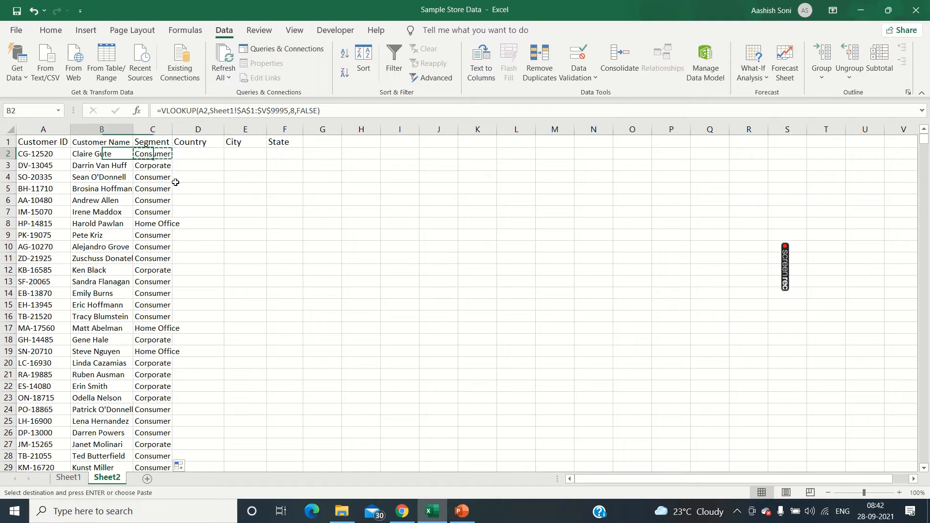
key("Right")
key("Right")
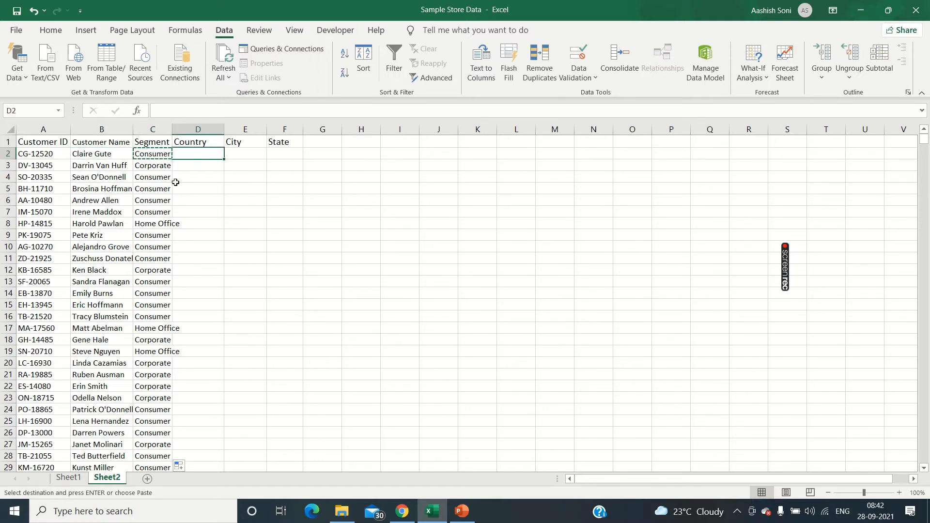
key("ctrl+v")
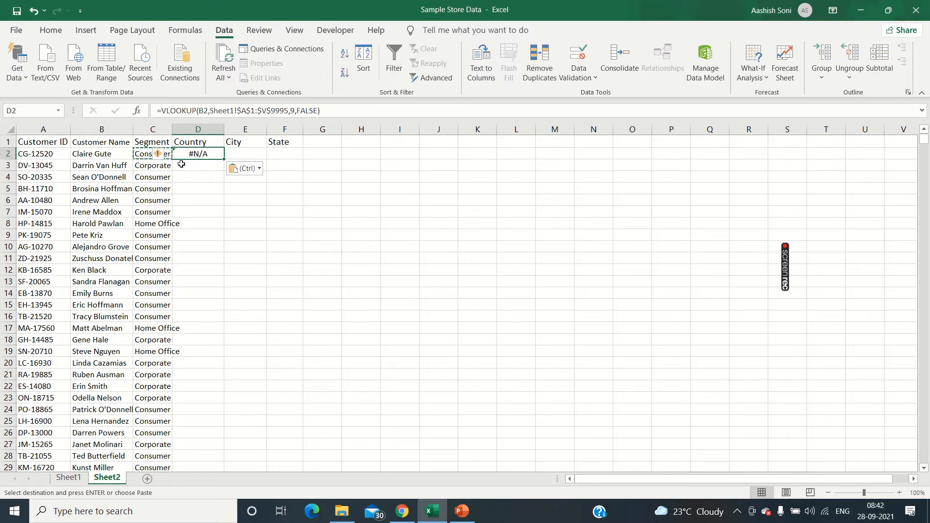
Change the Country lookup formula in D2 to use A2 as the lookup value and 10 as the column index.
key("F2")
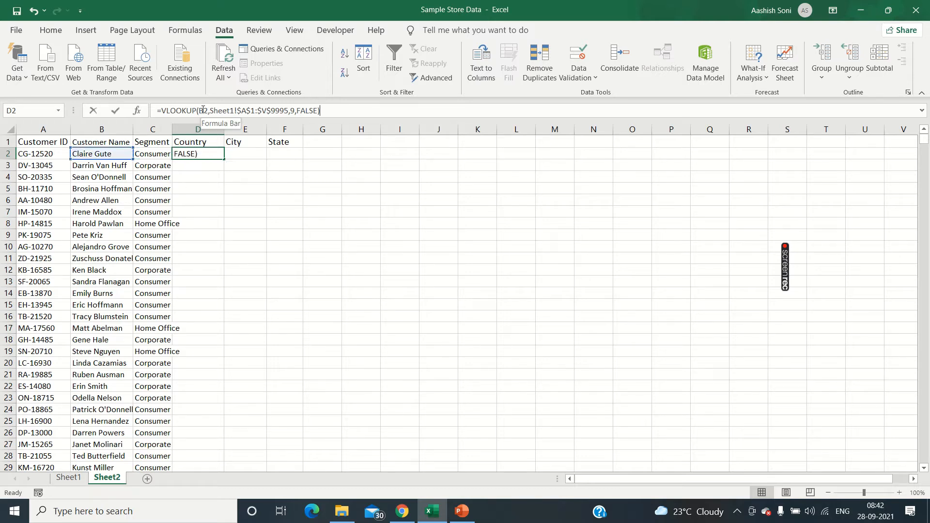
left_click(203, 111)
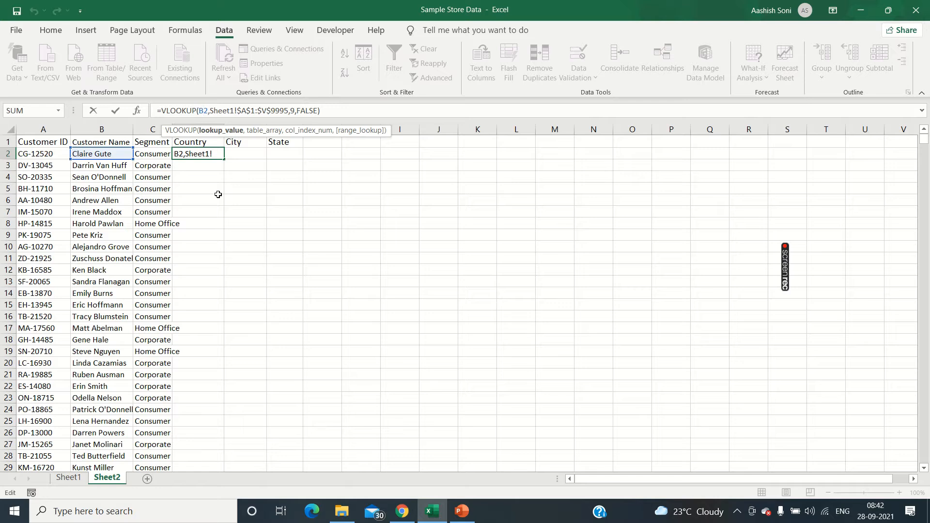
key("BackSpace")
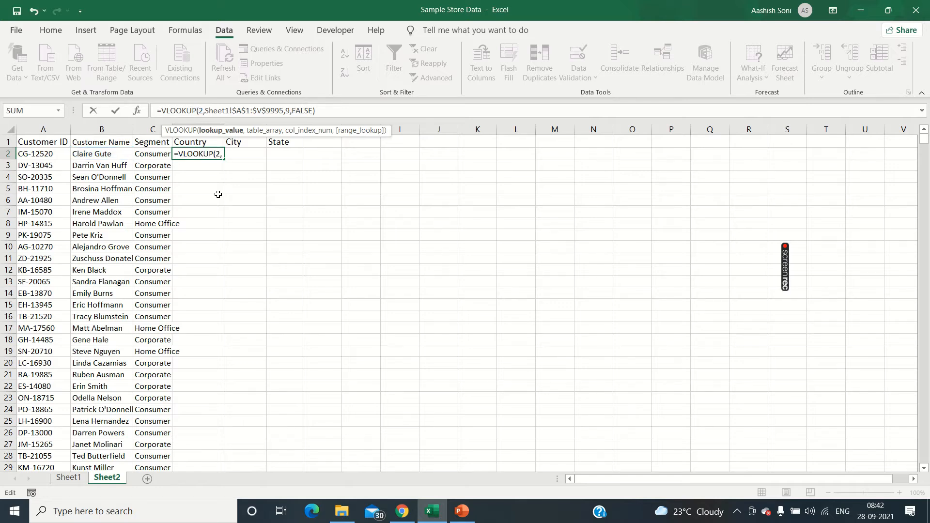
type("A")
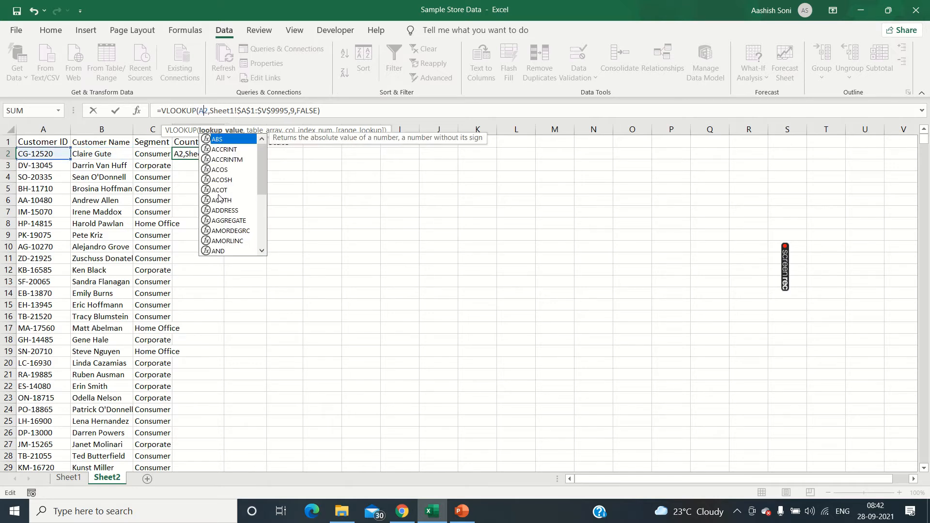
left_click(294, 110)
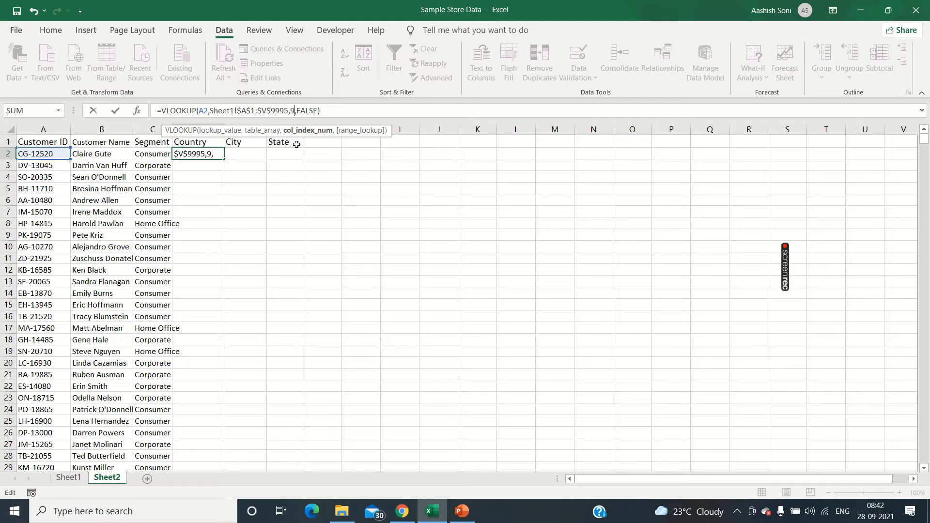
key("BackSpace")
type("10")
key("Return")
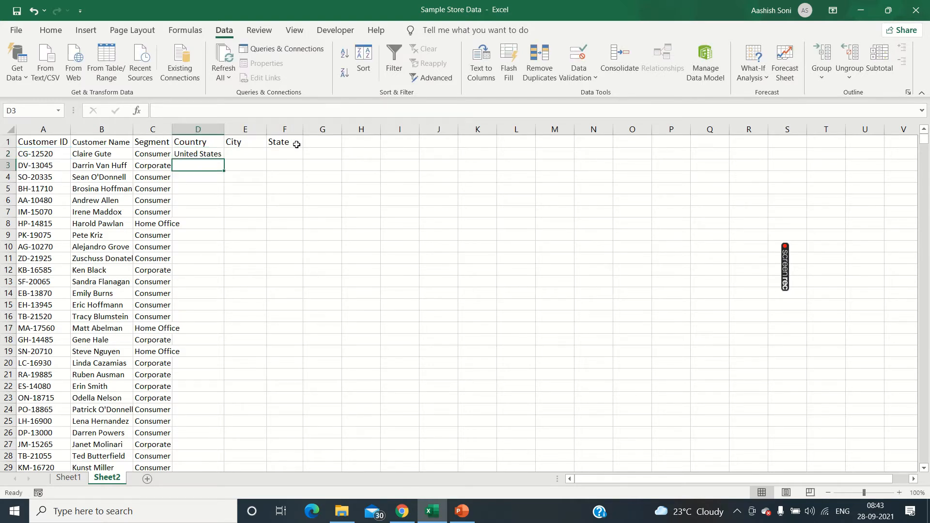
Check the Country column's position after Segment in Sheet1, and fill the D2 lookup formula down Sheet2's Country column.
left_click(68, 478)
left_click(484, 141)
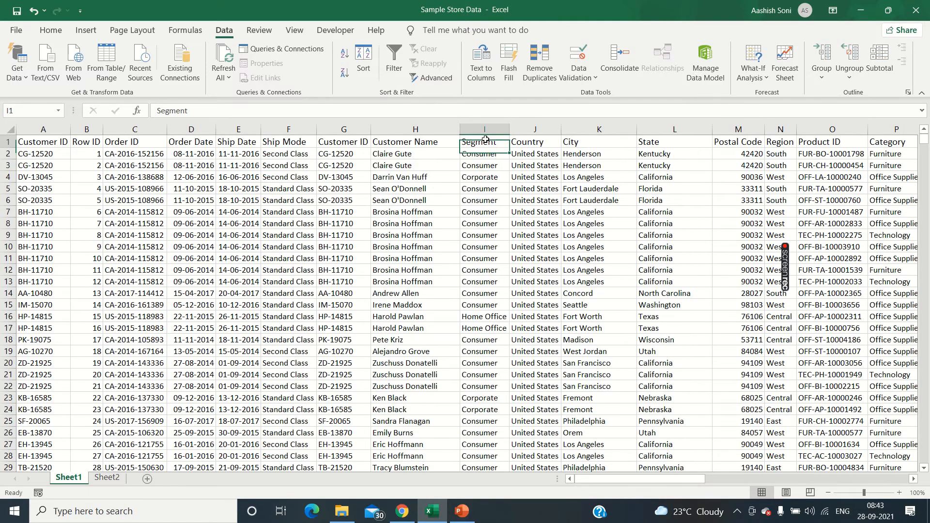
left_click(521, 143)
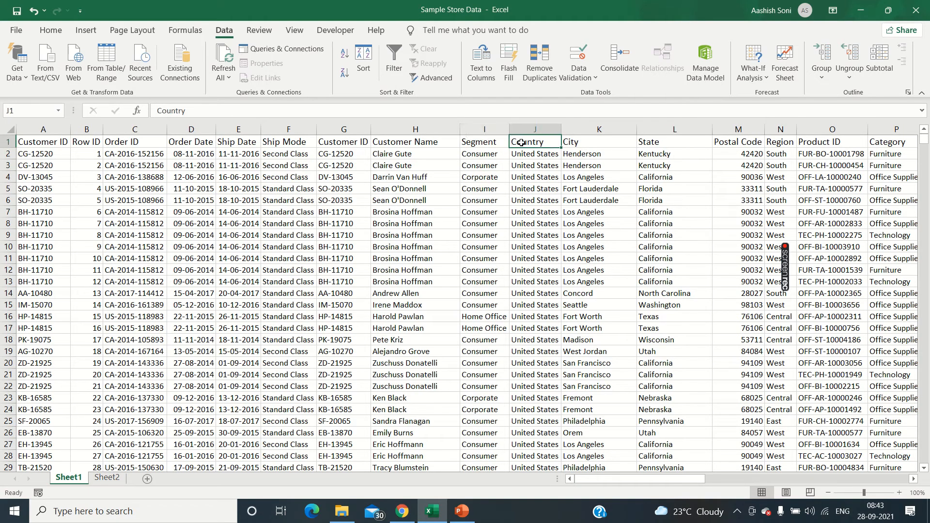
left_click(107, 477)
left_click(201, 154)
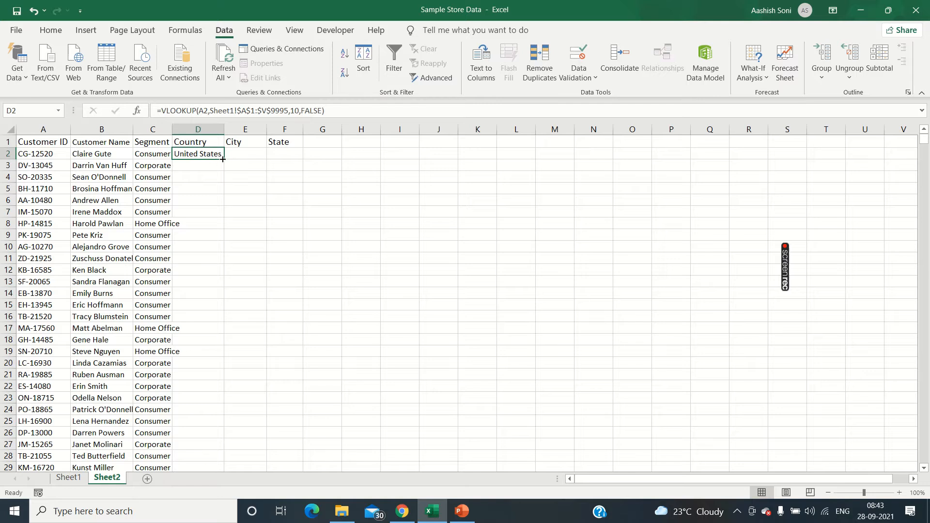
double_click(222, 160)
Copy the Country lookup formula from D2 into E2 under City.
left_click(213, 155)
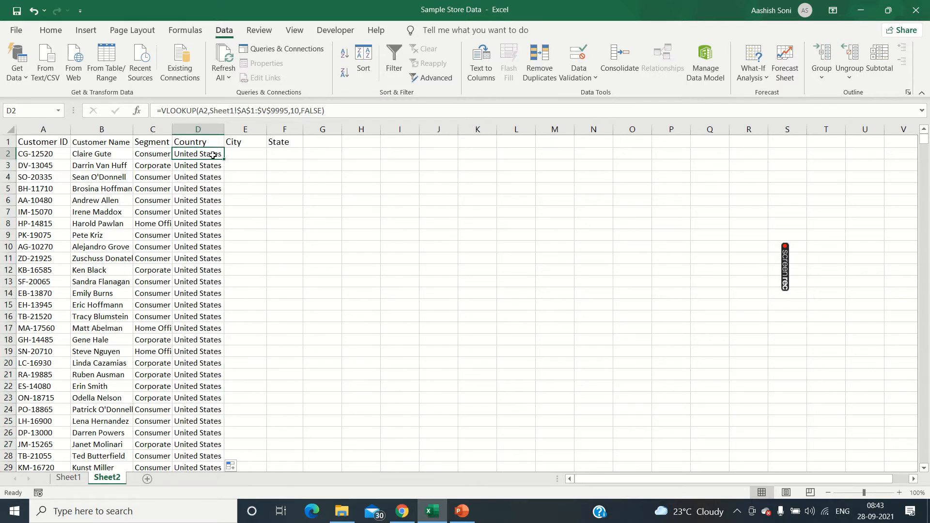
key("ctrl+c")
left_click(243, 151)
key("ctrl+v")
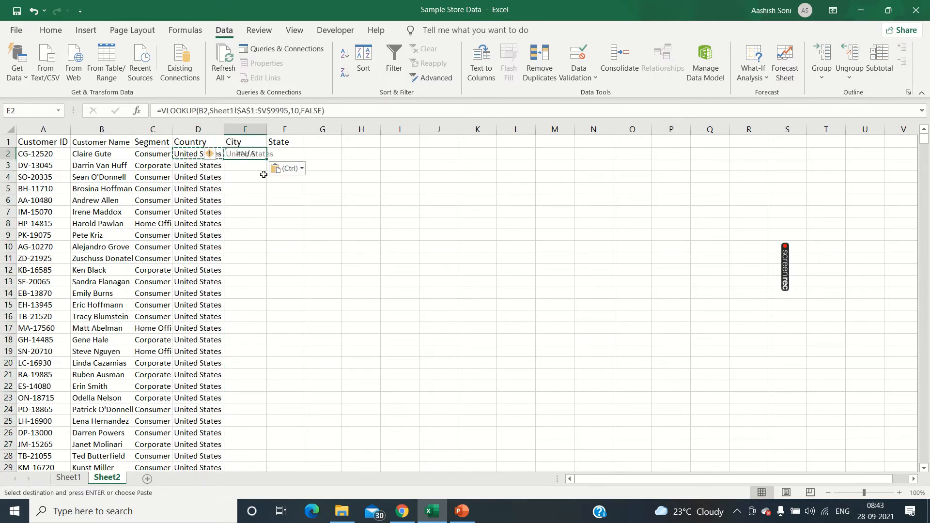
Change the City lookup formula in E2 to use A2 as the lookup value and 11 as the column index.
left_click(203, 111)
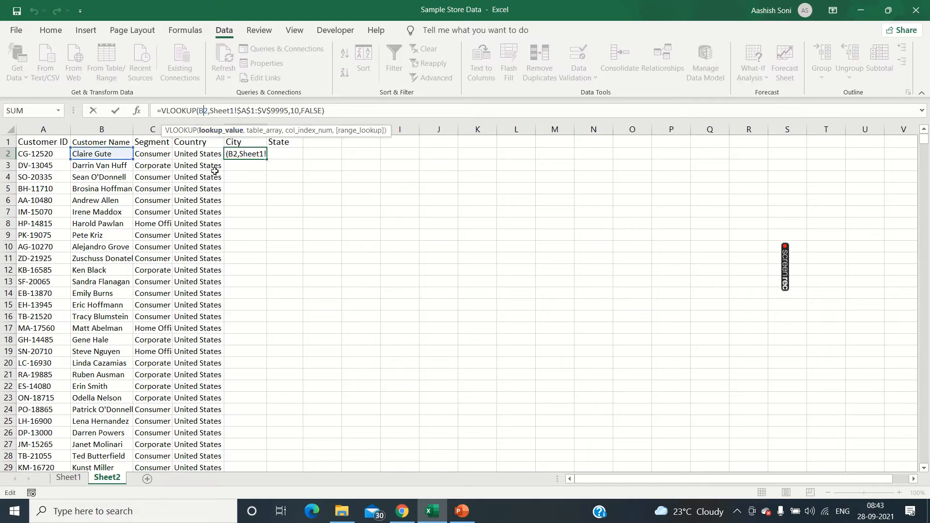
key("BackSpace")
type("A")
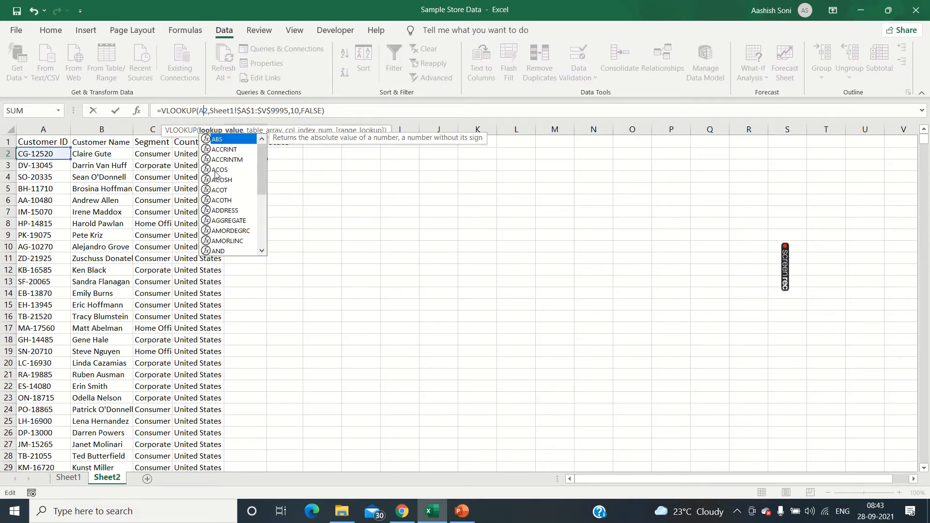
left_click(300, 110)
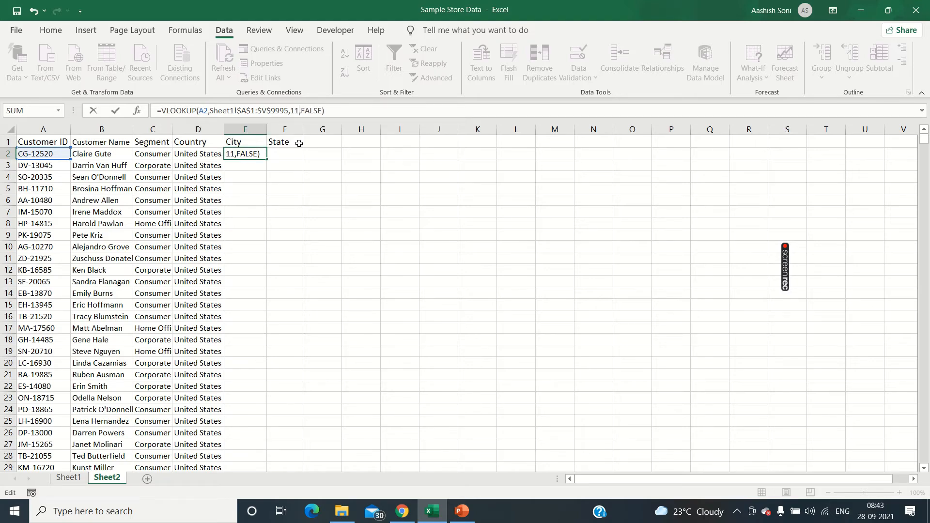
key("Return")
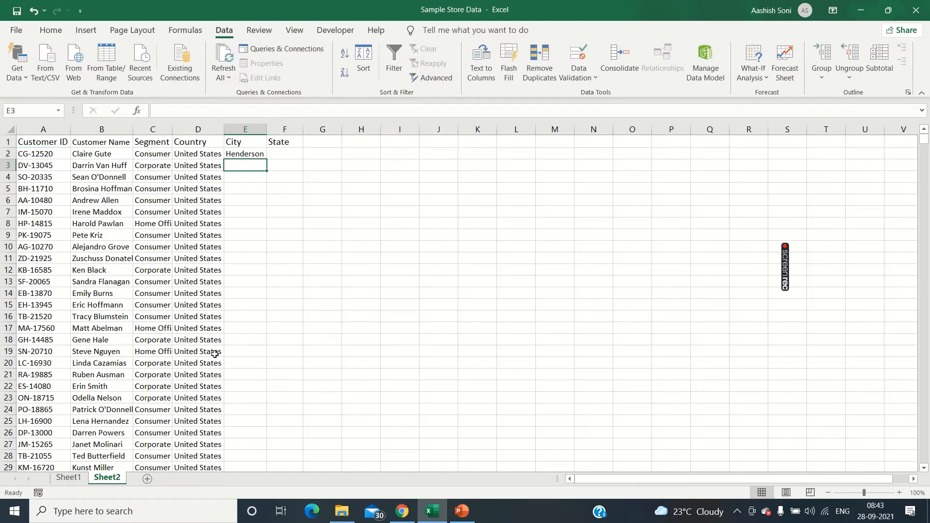
Check the City column's position in Sheet1, and fill the E2 lookup formula down Sheet2's City column.
left_click(68, 478)
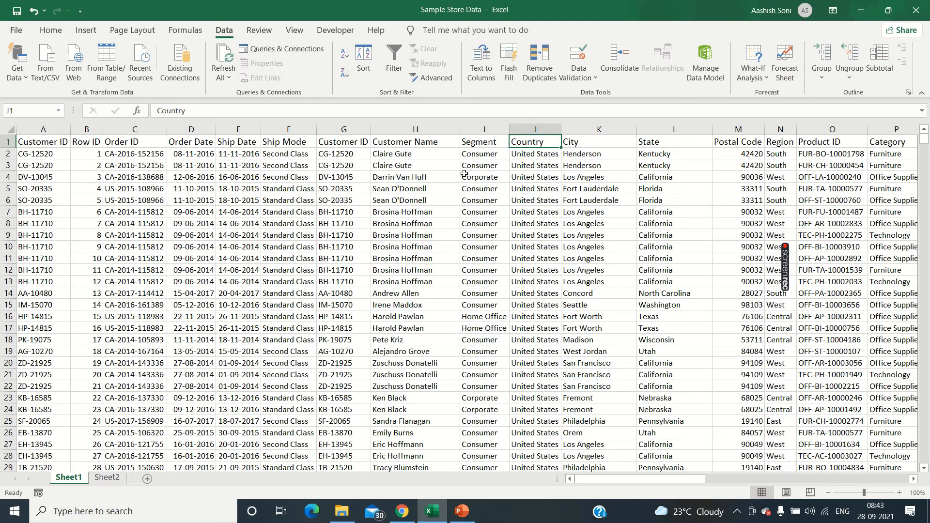
left_click(595, 141)
left_click(107, 478)
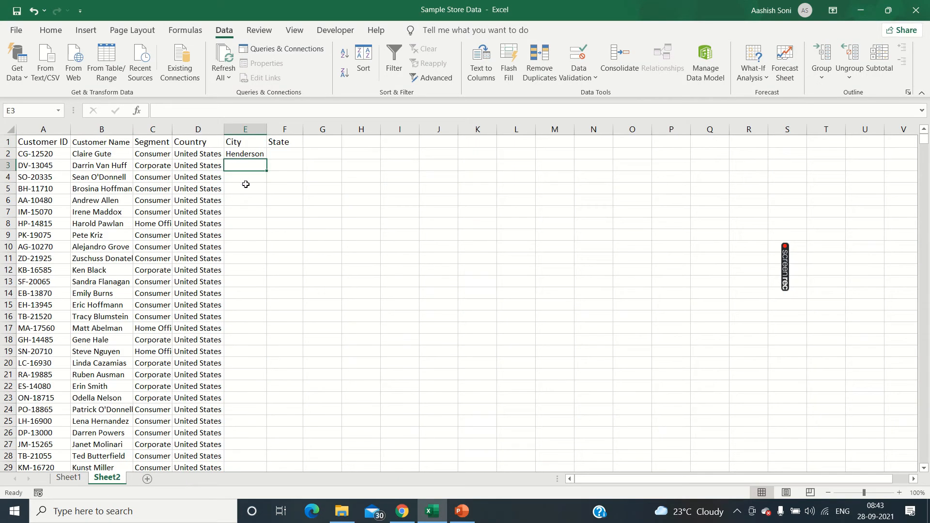
left_click(245, 154)
double_click(268, 160)
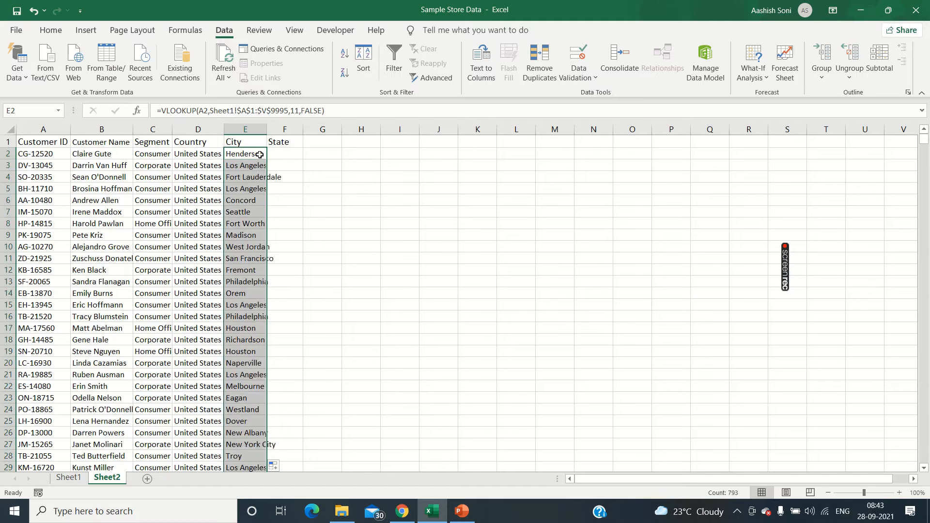
Copy the City lookup formula from E2 into F2 under State.
left_click(260, 154)
key("ctrl+c")
left_click(277, 155)
key("ctrl+v")
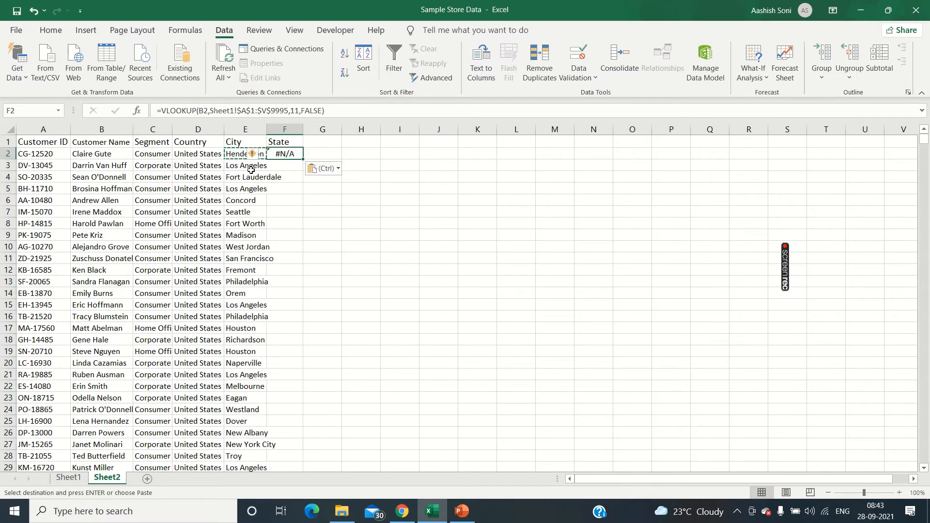
Change the State lookup formula in F2 to use A2 as the lookup value and 12 as the column index.
left_click(200, 110)
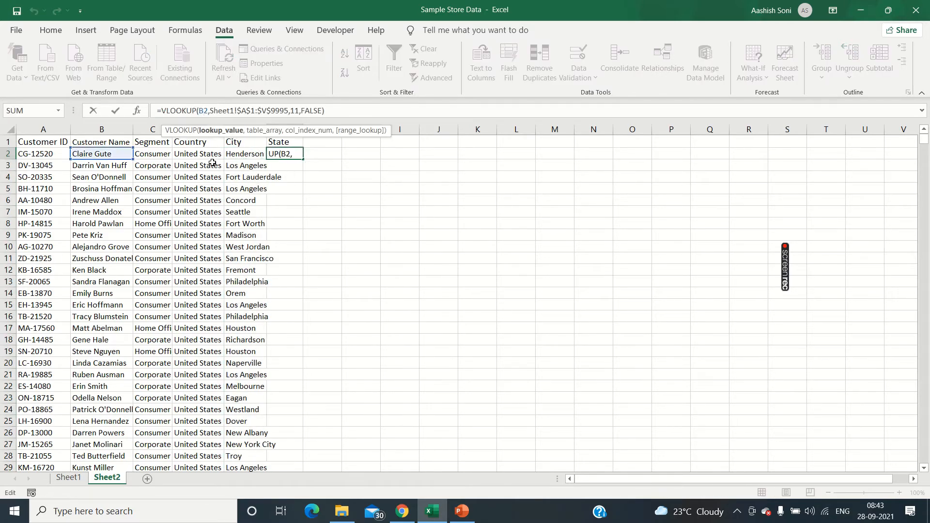
key("BackSpace")
type("A")
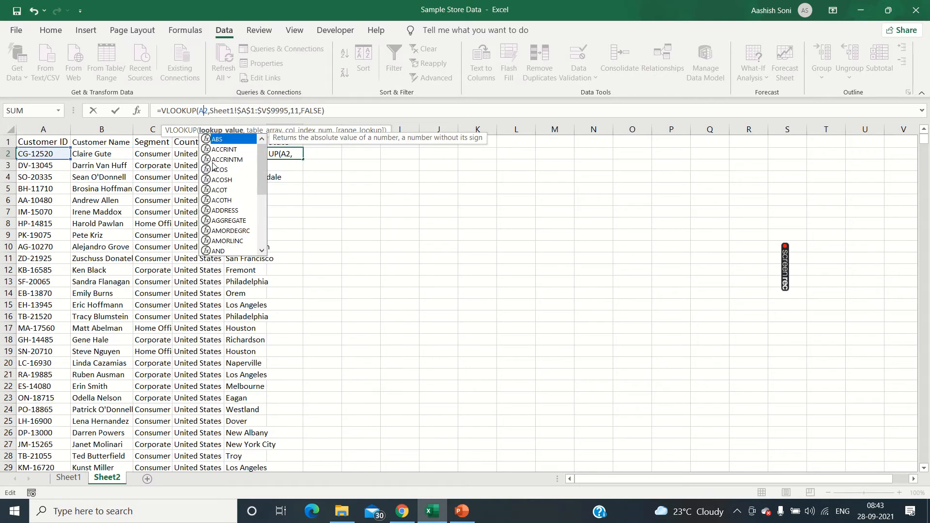
left_click(299, 110)
type("2")
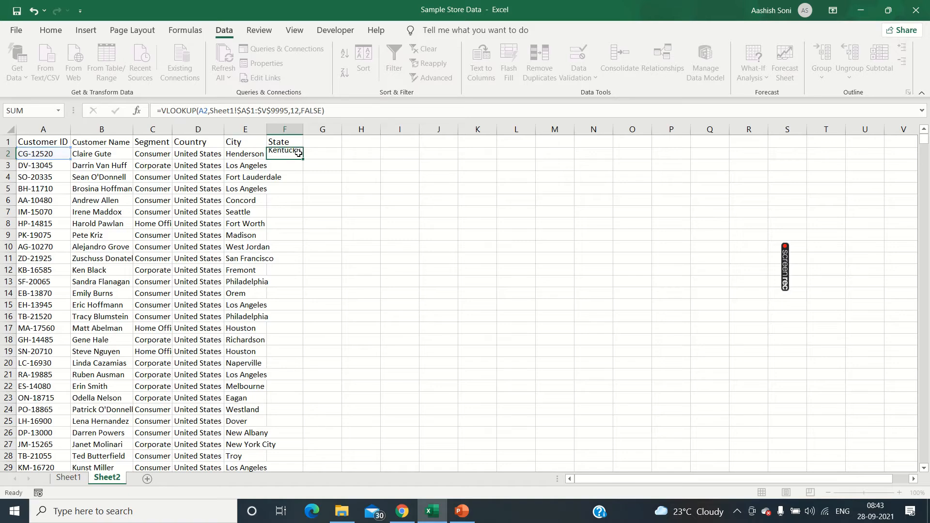
key("Return")
Fill the F2 lookup formula down Sheet2's State column.
left_click(300, 155)
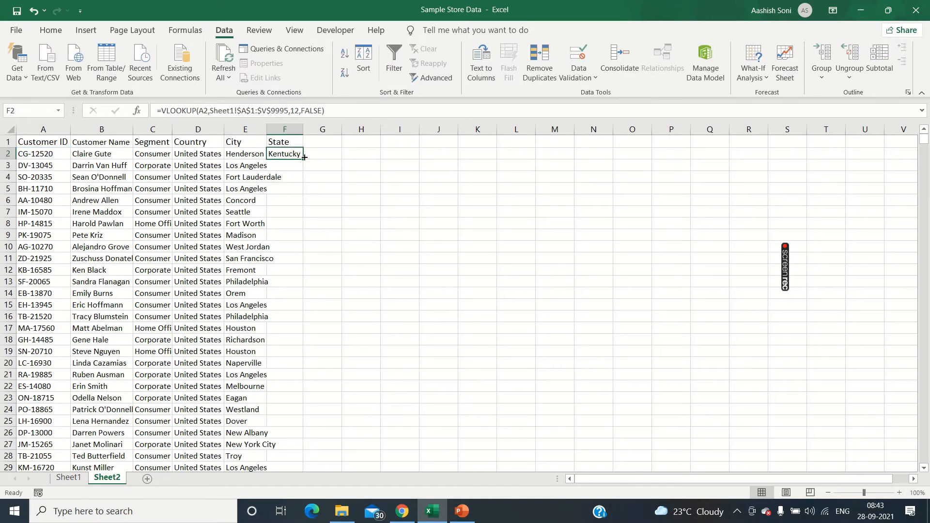
double_click(304, 157)
left_click(289, 175)
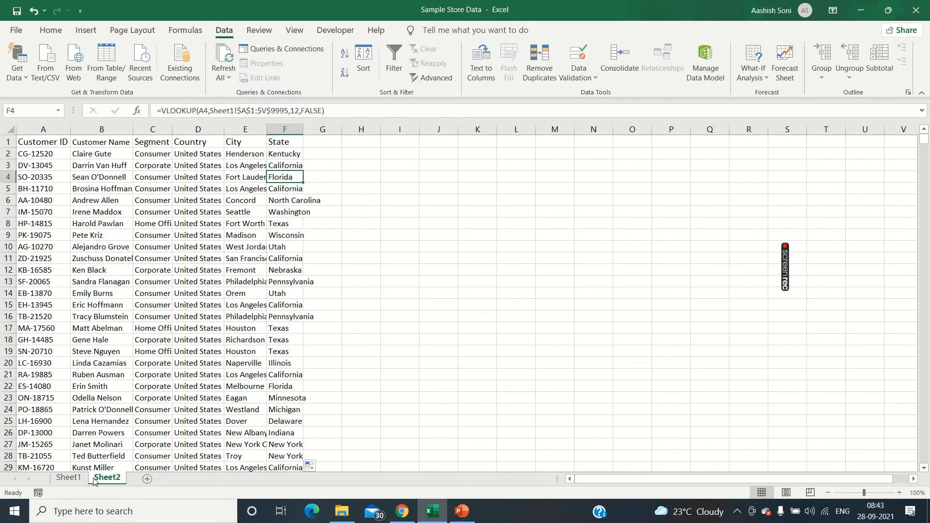
Look through Sheet1's columns after State for another customer field to bring into Sheet2.
left_click(68, 478)
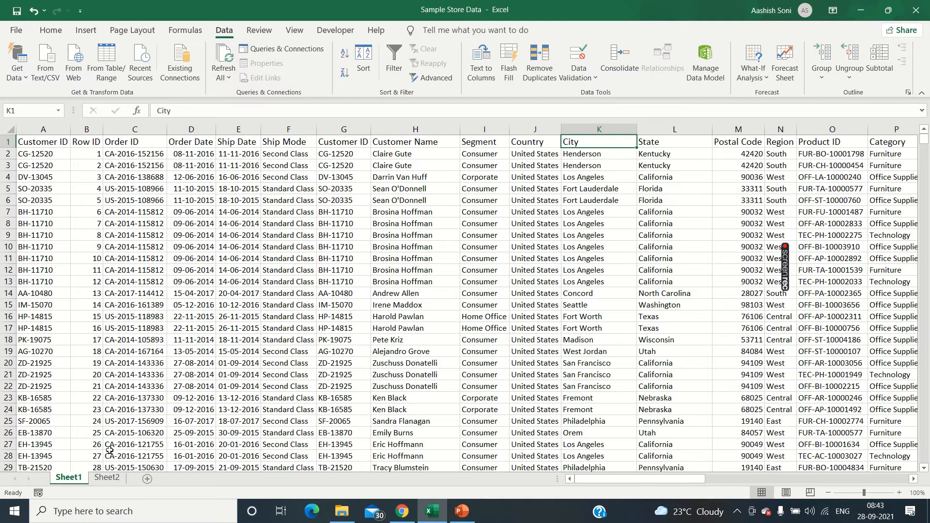
left_click(727, 154)
left_click(807, 155)
key("Right")
key("Right")
key("Right")
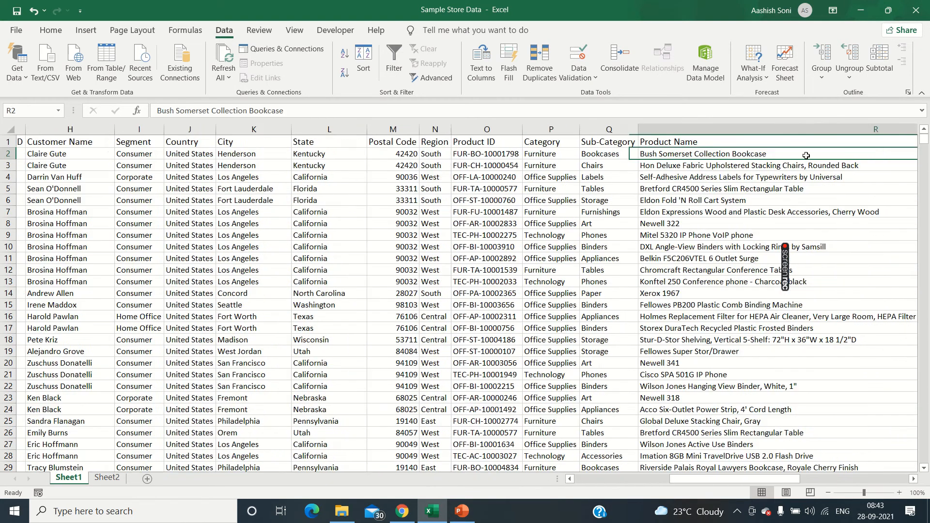
key("Right")
key("Left")
key("Left")
key("Left")
key("Left")
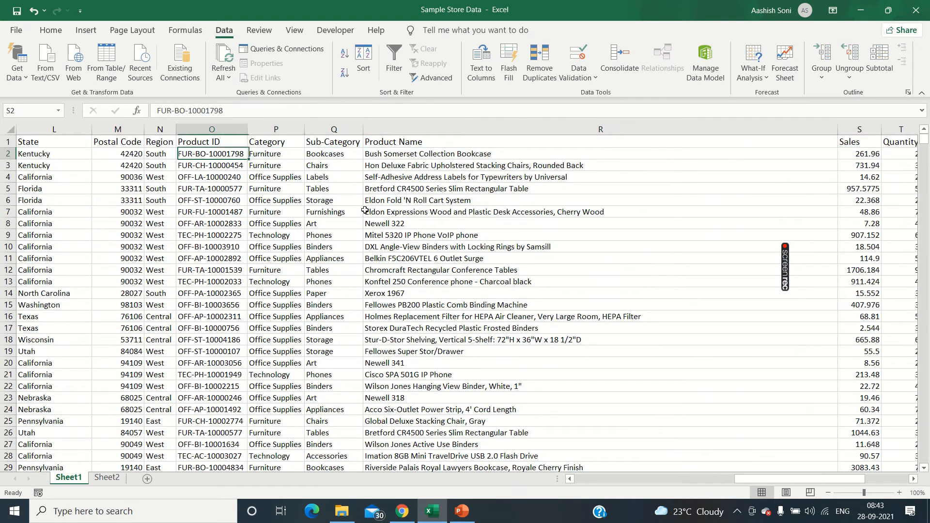
key("Left")
key("Left")
key("Left")
key("Left")
key("Right")
key("Right")
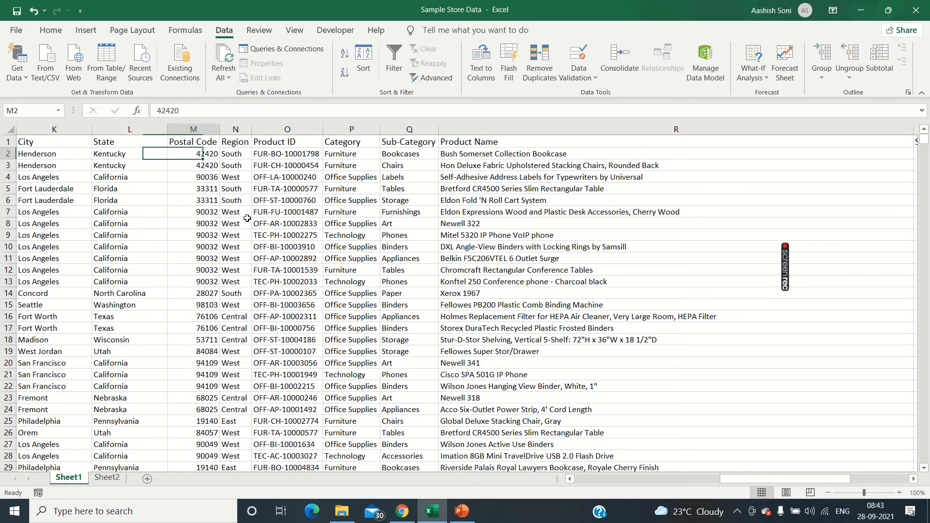
key("Right")
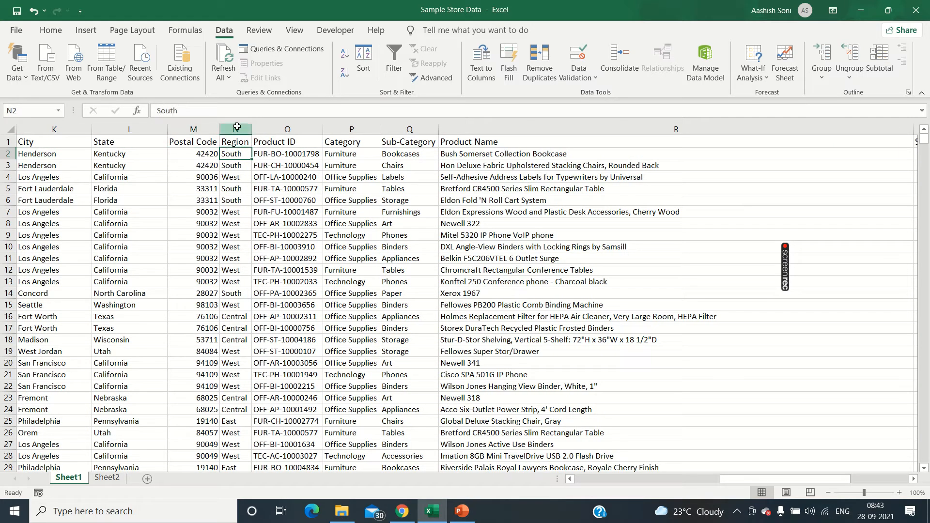
Copy the Region header from Sheet1's N1 into G1 of Sheet2, beside the State header.
left_click(237, 127)
key("ctrl+c")
left_click_drag(294, 152, 308, 160)
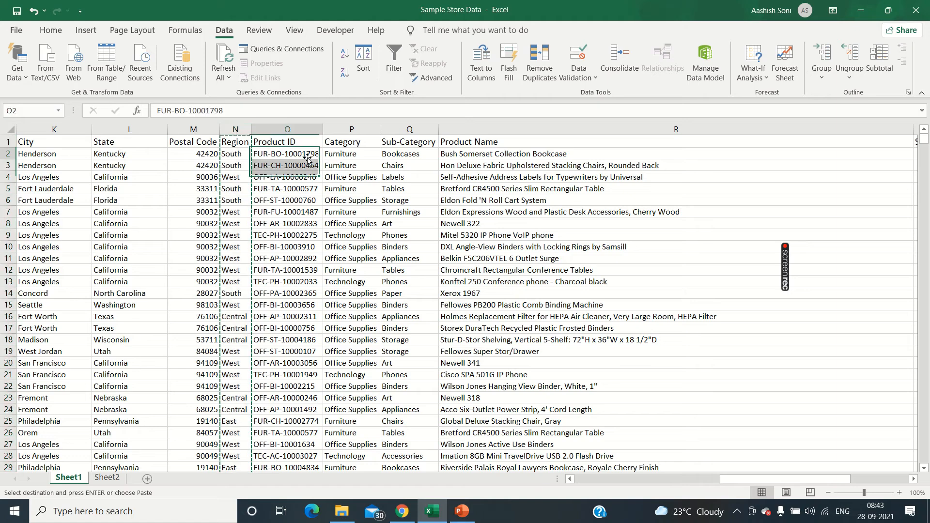
left_click(233, 143)
key("ctrl+c")
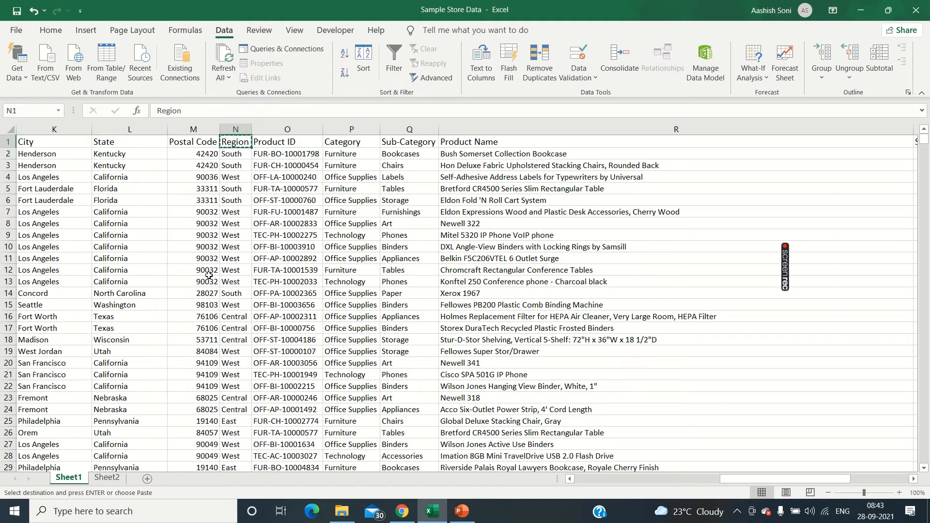
left_click(111, 477)
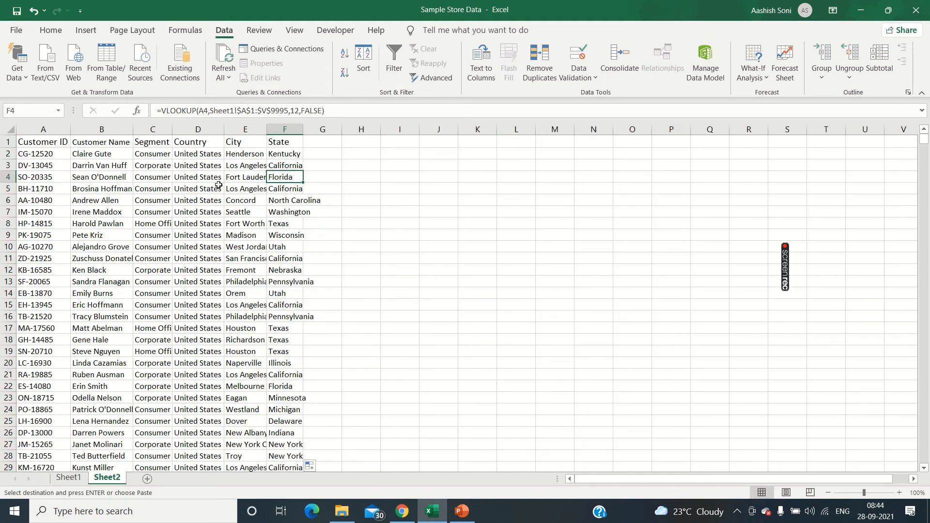
left_click(312, 142)
key("ctrl+v")
Copy the State lookup formula from F2 into G2 under Region.
left_click(296, 155)
key("ctrl+c")
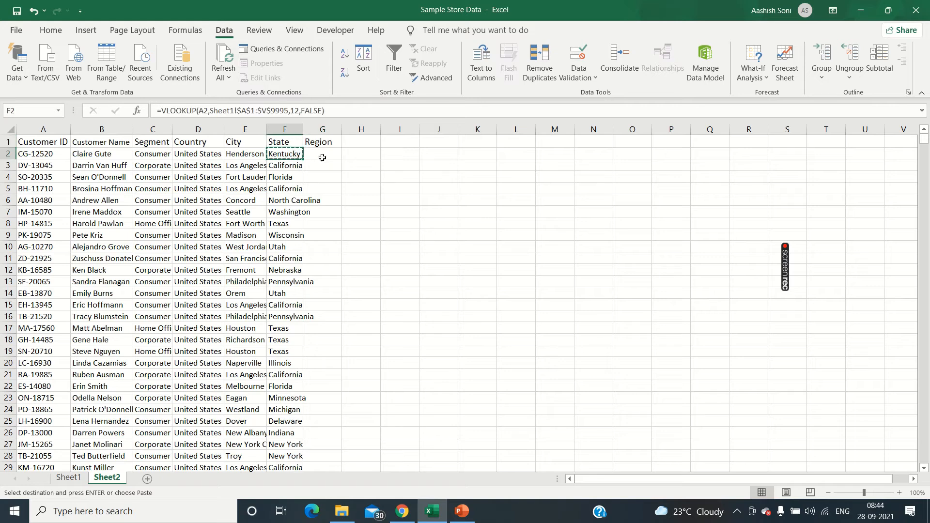
left_click(322, 157)
key("ctrl+v")
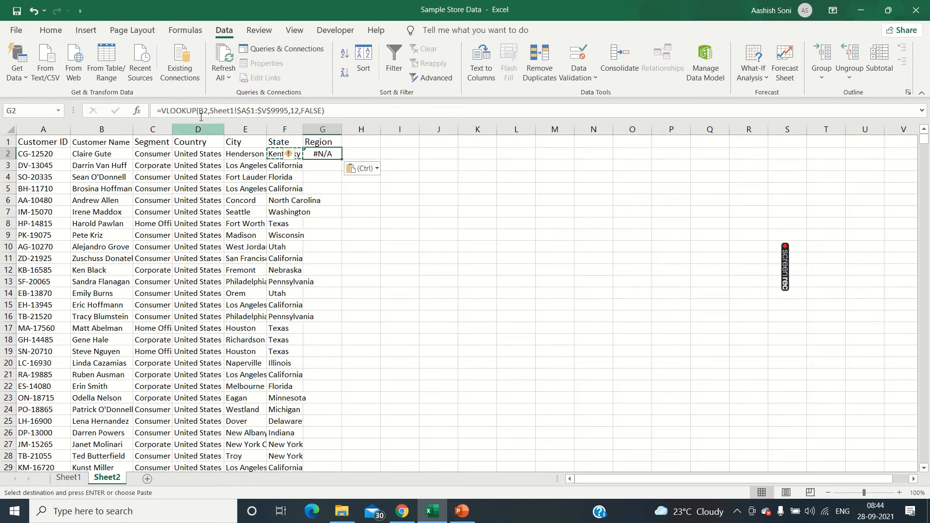
Change the Region lookup formula in G2 to use A2 as the lookup value and 14 as the column index.
left_click(201, 115)
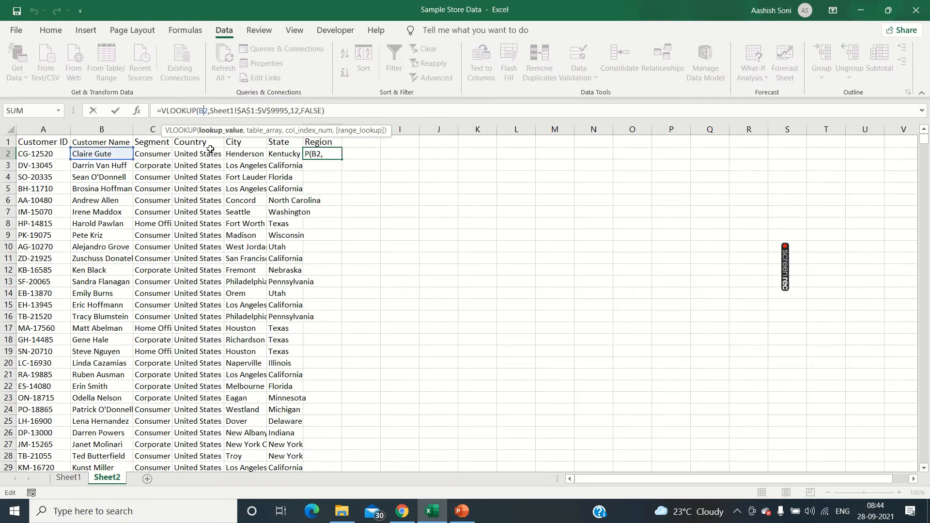
key("BackSpace")
type("A")
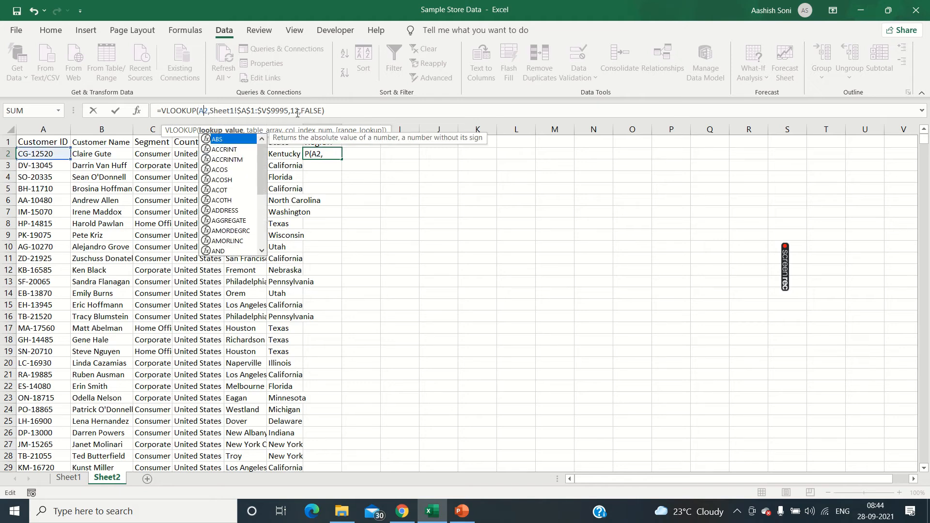
left_click(299, 111)
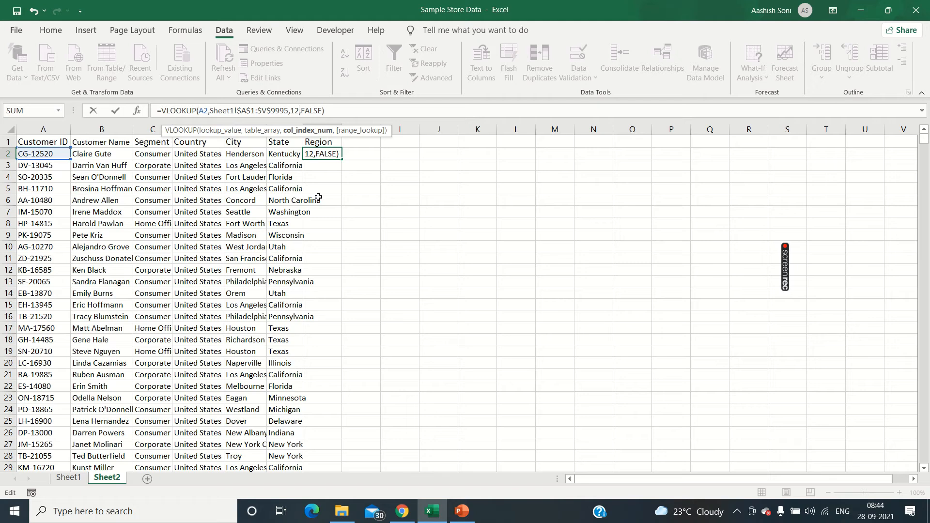
key("BackSpace")
type("4")
key("Return")
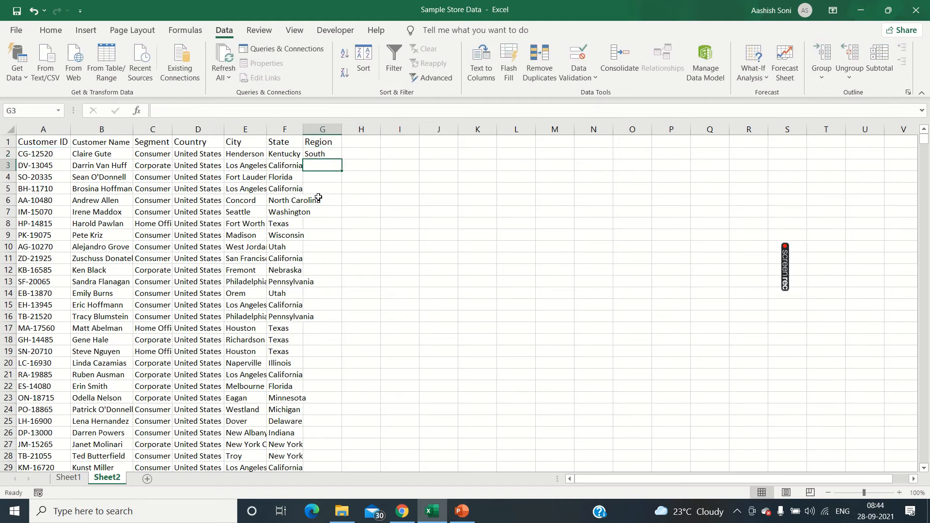
Fill the G2 lookup formula down Sheet2's Region column.
left_click(337, 154)
double_click(340, 158)
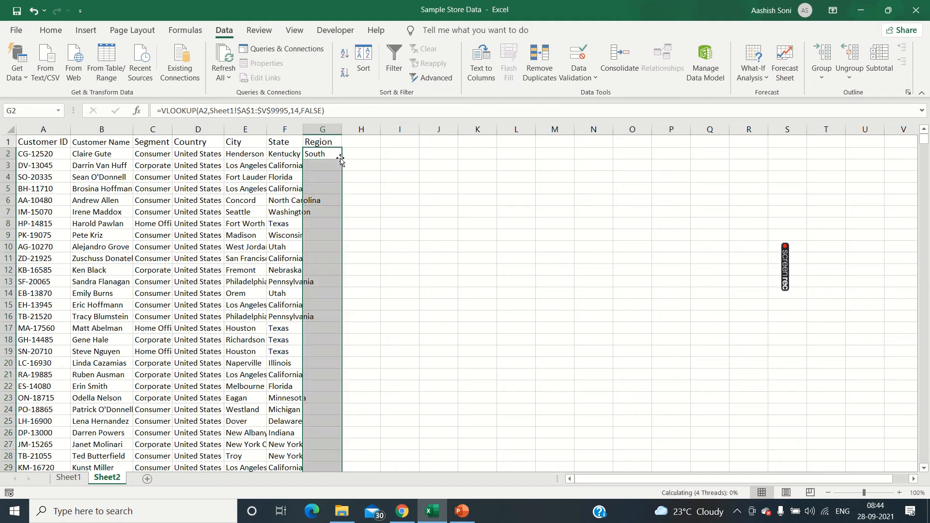
left_click(334, 188)
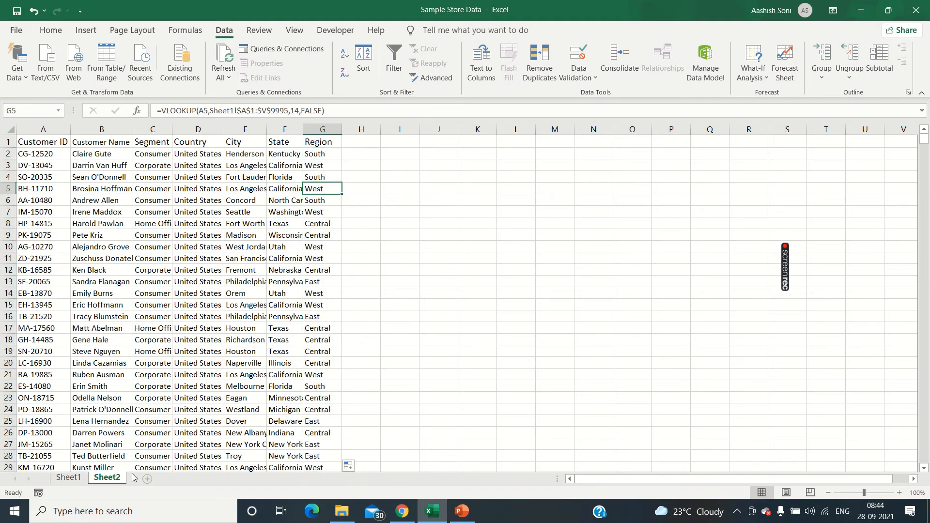
Count Sheet1's columns one by one from Customer ID through Region to check the Region column's index number.
left_click(68, 478)
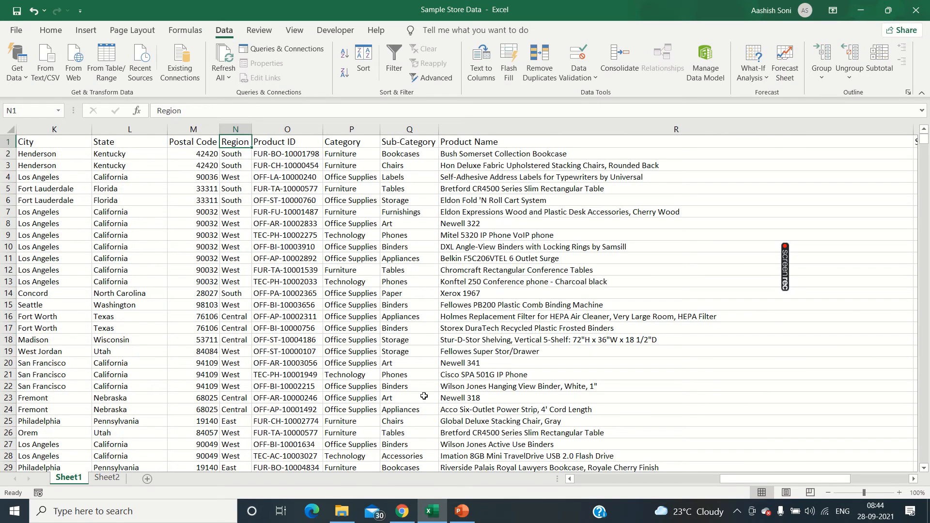
left_click(591, 479)
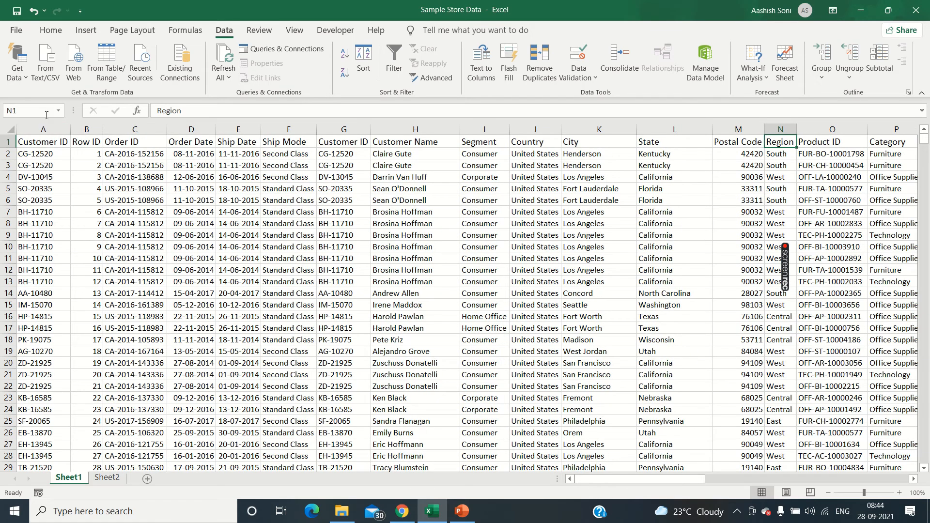
left_click(49, 147)
left_click(107, 165)
left_click(94, 169)
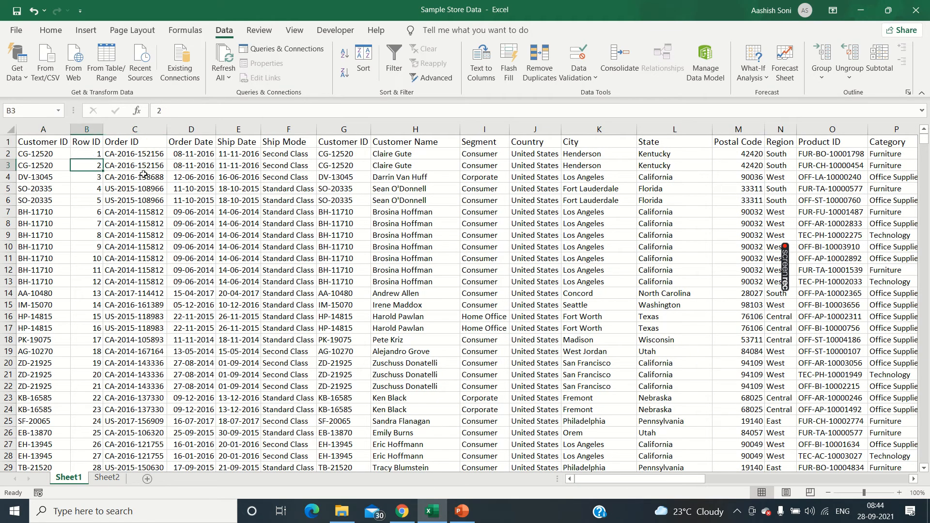
left_click(177, 173)
left_click(235, 173)
left_click(49, 130)
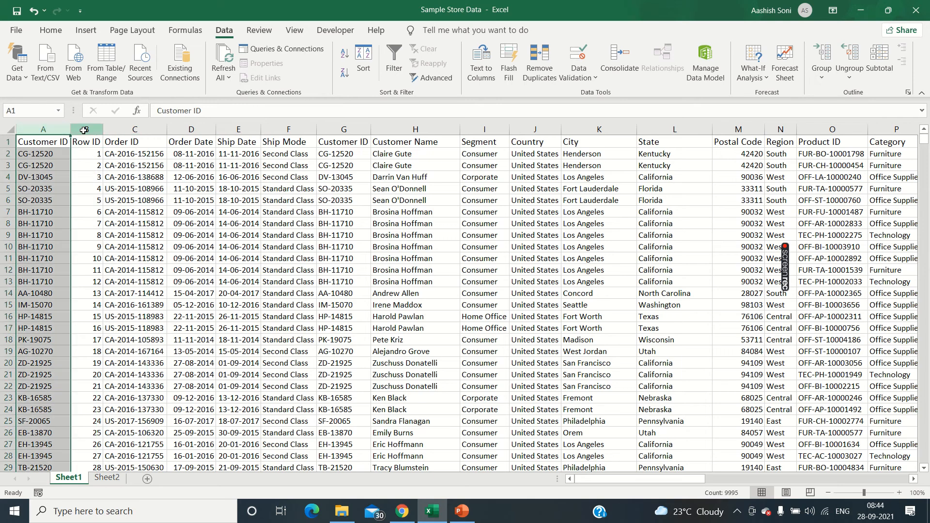
left_click(87, 129)
left_click(135, 129)
left_click(191, 129)
left_click(239, 129)
left_click(277, 130)
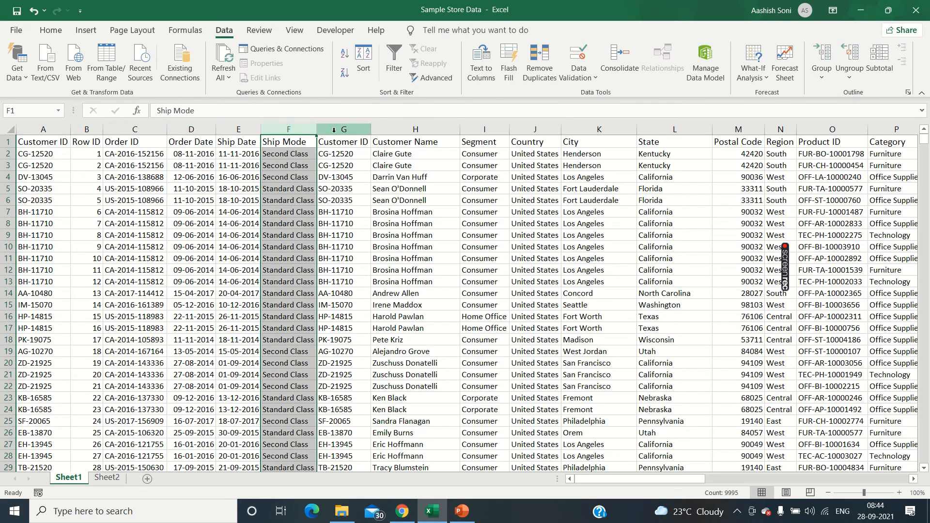
left_click(344, 130)
left_click(415, 129)
left_click(484, 129)
left_click(534, 130)
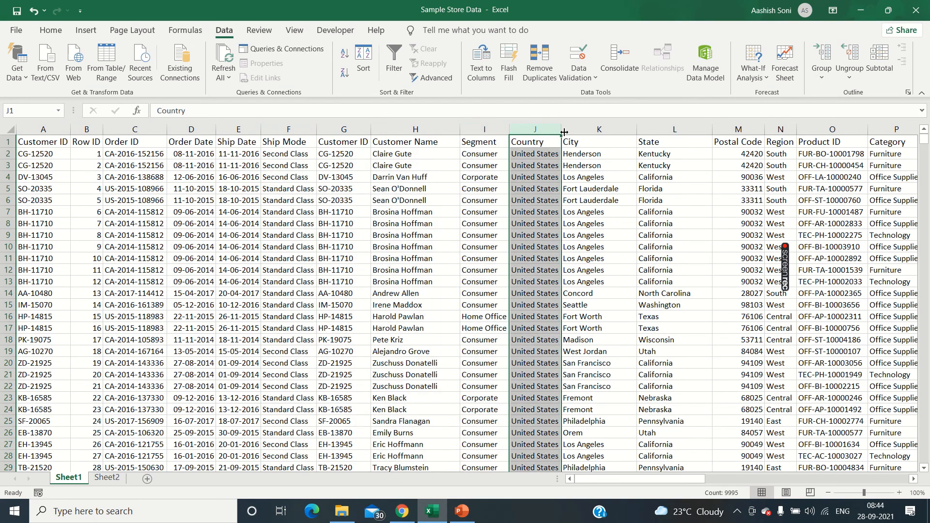
left_click(599, 129)
left_click(675, 129)
left_click(725, 129)
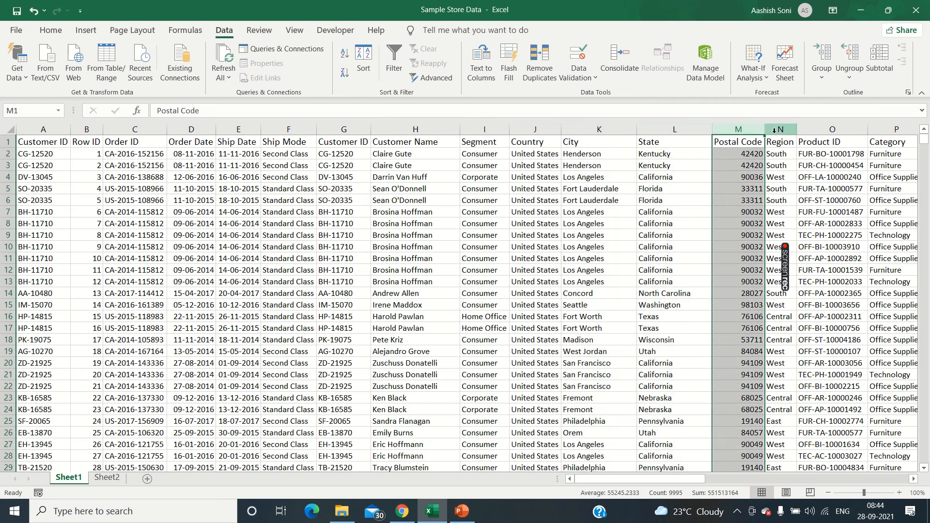
left_click(781, 129)
left_click(738, 165)
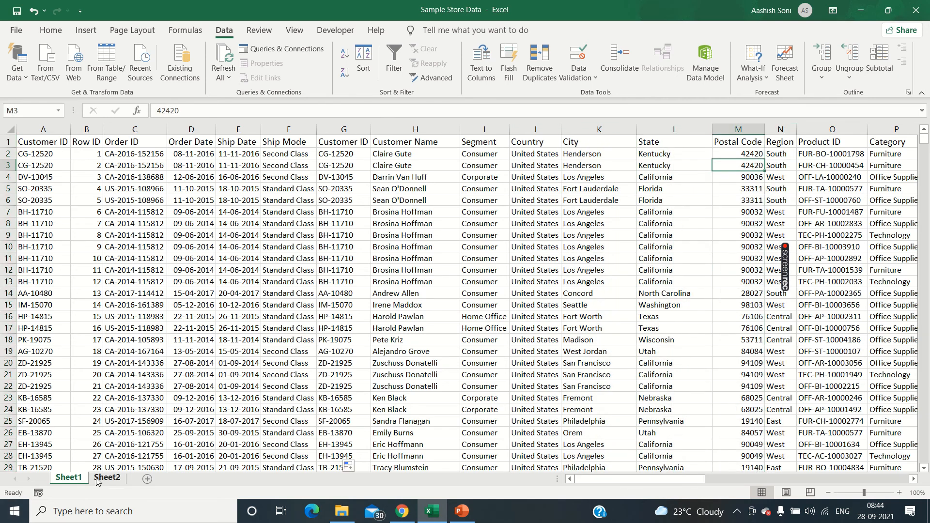
Review the State and Region lookup formulas in Sheet2's F2 and G2, examining G2's lookup value and column index.
left_click(106, 478)
left_click(272, 154)
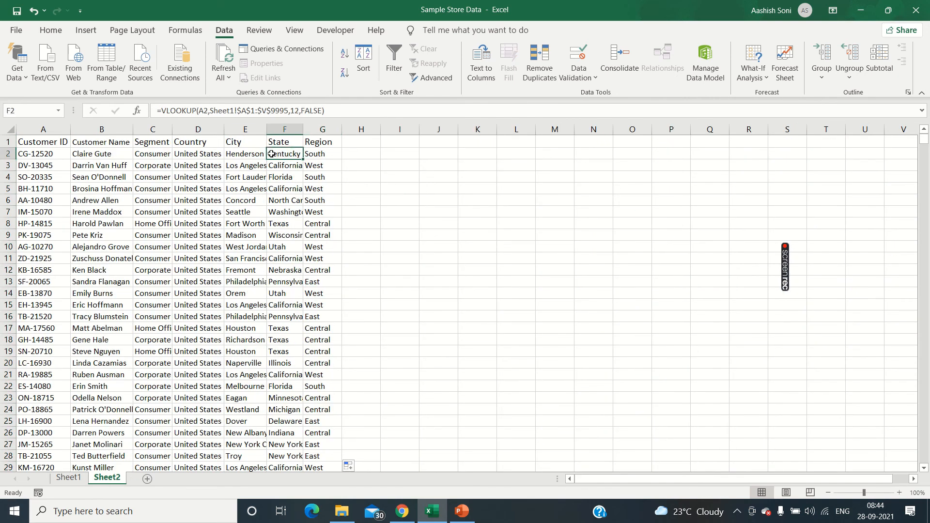
left_click(320, 152)
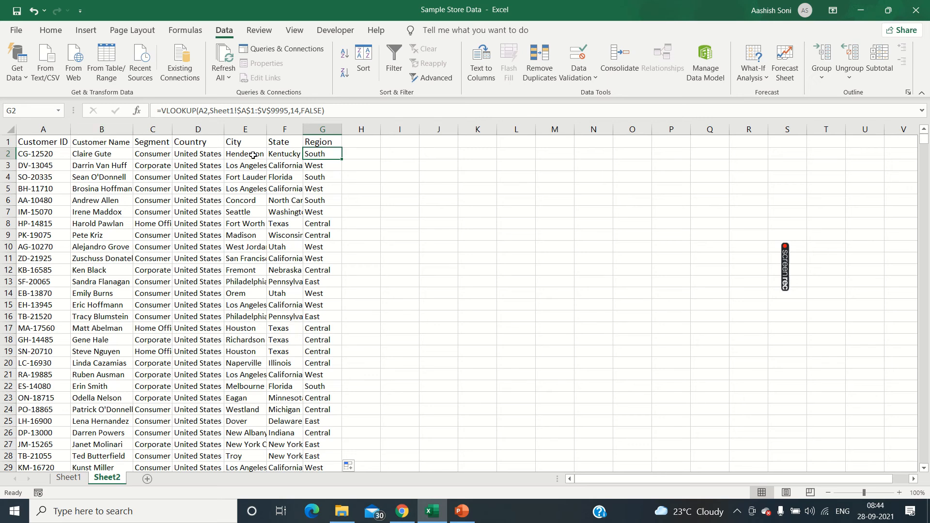
left_click(206, 110)
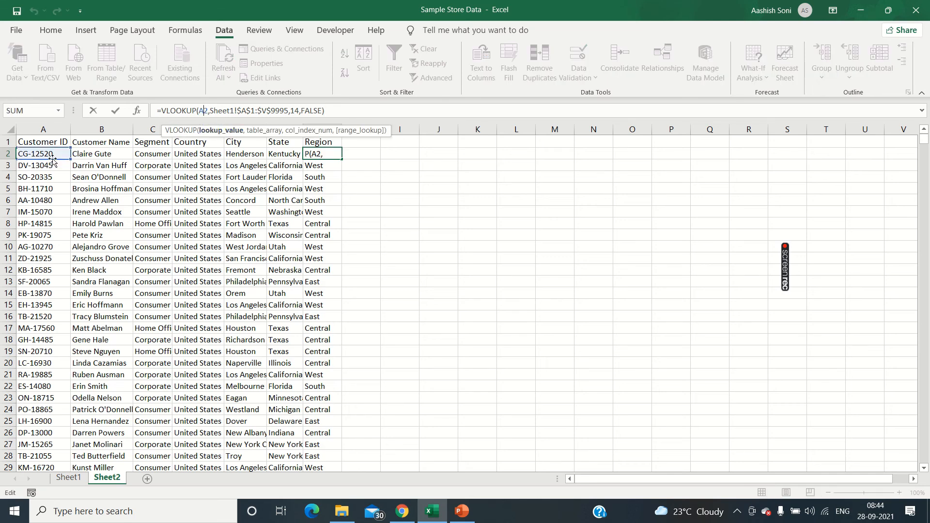
double_click(301, 111)
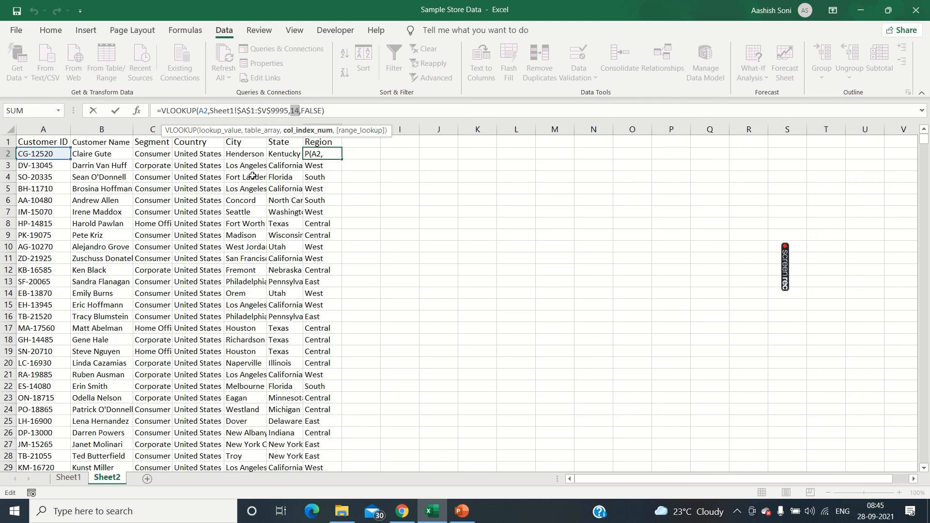
key("Tab")
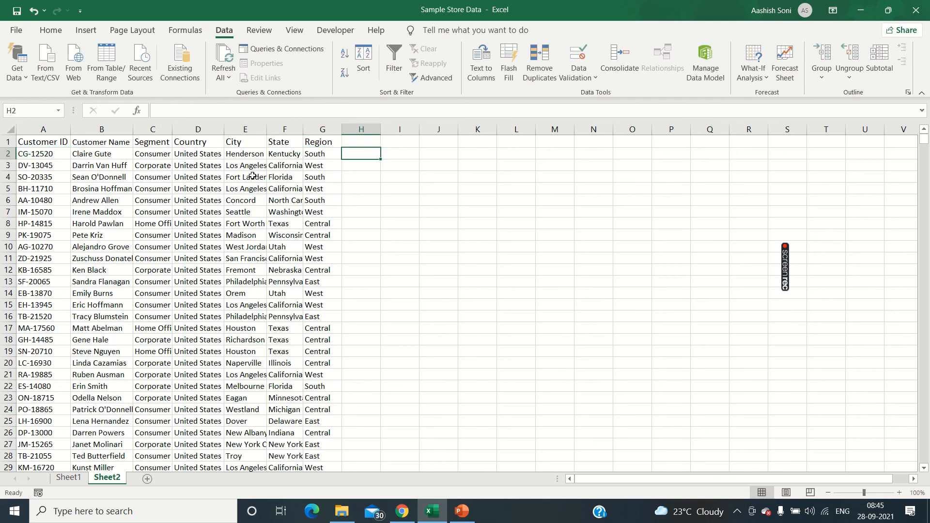